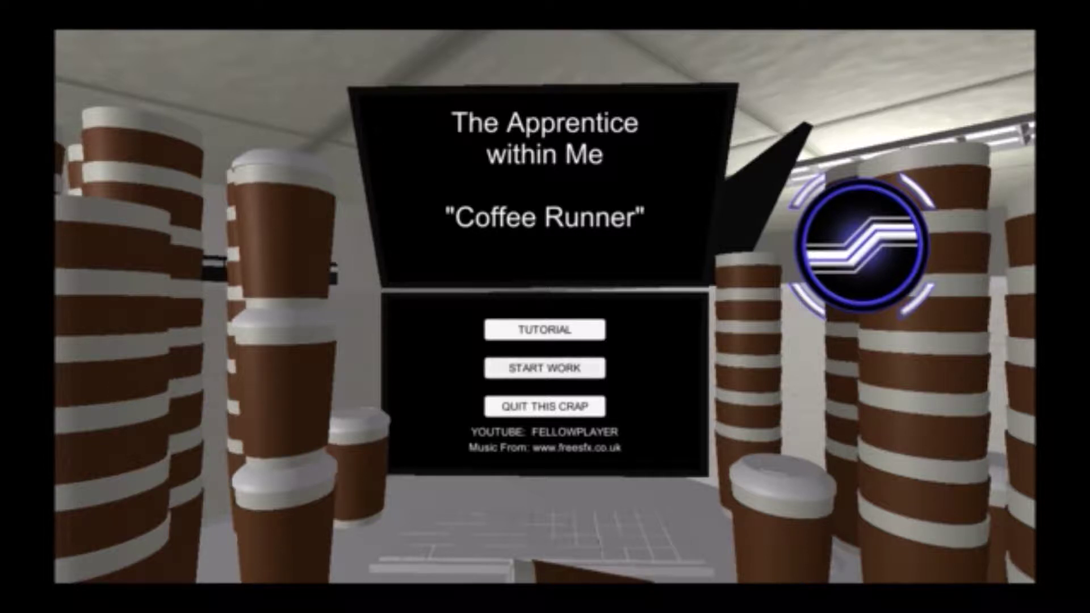
- Press START WORK on the title menu to begin the office shift
{"action": "left_click", "coordinate": [544, 368]}
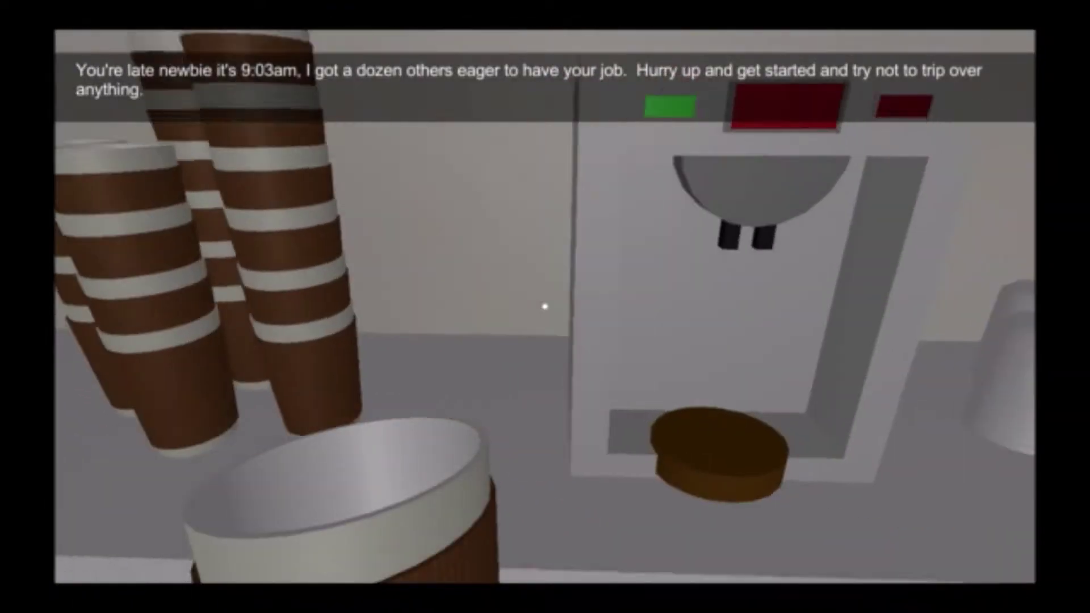
- Put a cup under the coffee dispenser and turn toward the office corridor
{"action": "left_click", "coordinate": [544, 306]}
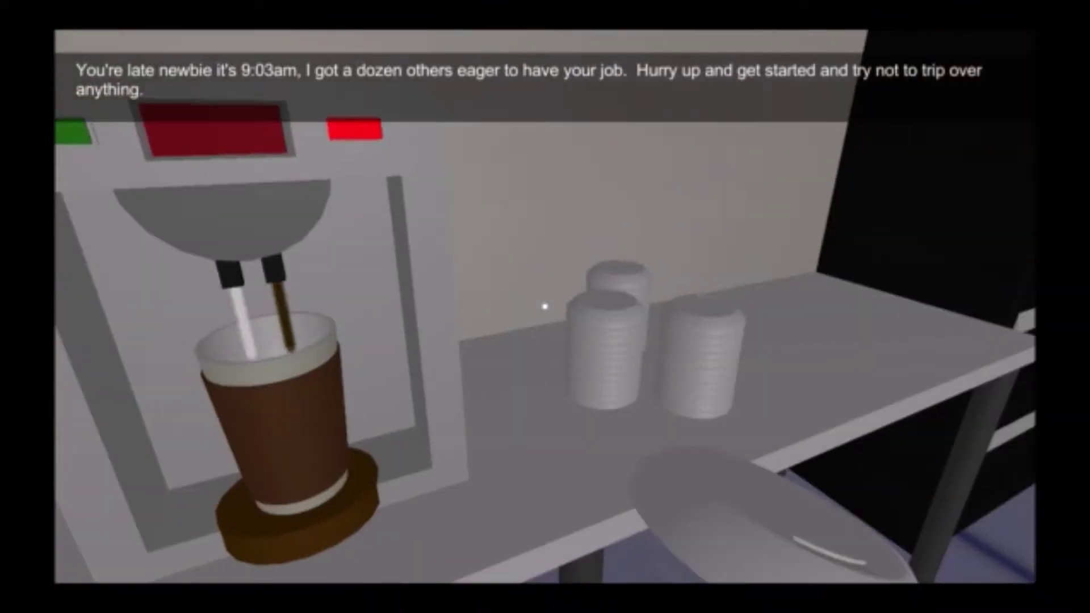
{"action": "left_click_drag", "start_coordinate": [544, 306], "coordinate": [545, 307]}
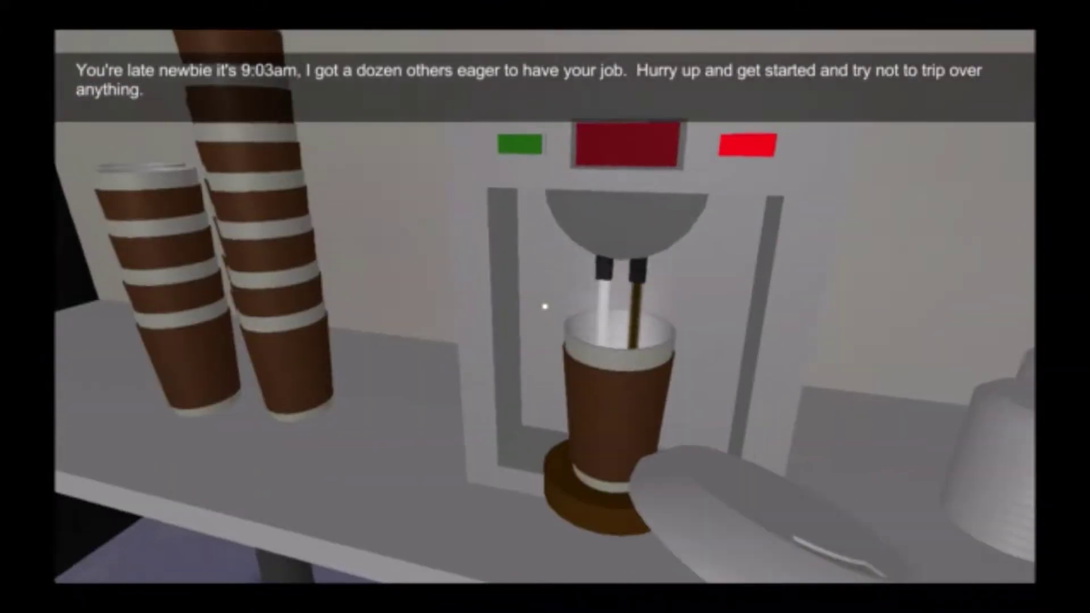
{"action": "key", "text": "w"}
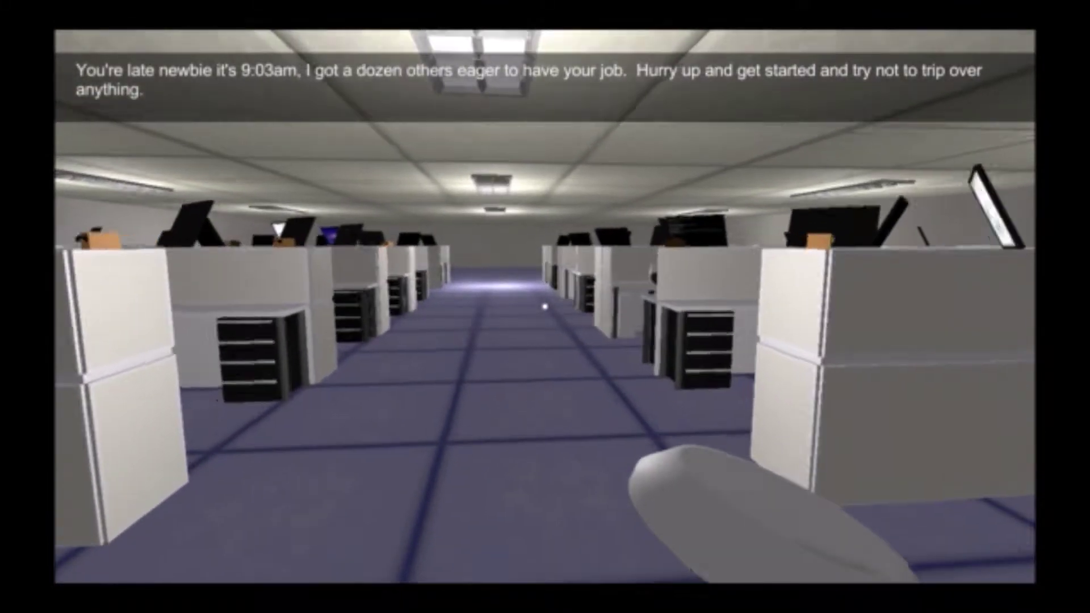
{"action": "left_click_drag", "start_coordinate": [543, 306], "coordinate": [543, 306]}
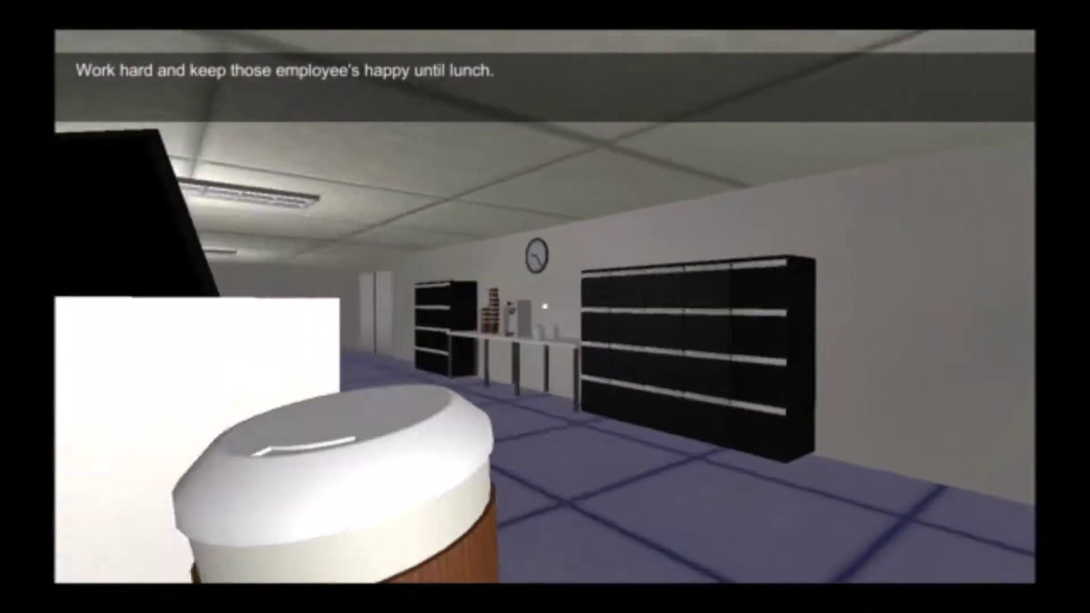
- Walk the lidded coffee down the cubicle corridor while looking around the office
{"action": "key", "text": "w"}
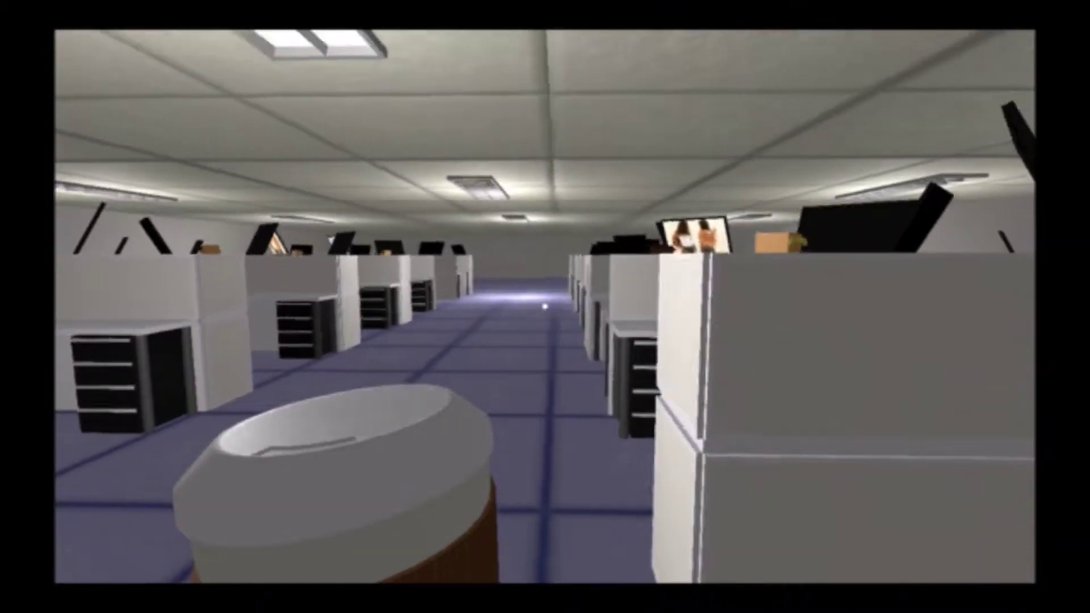
{"action": "key", "text": "w"}
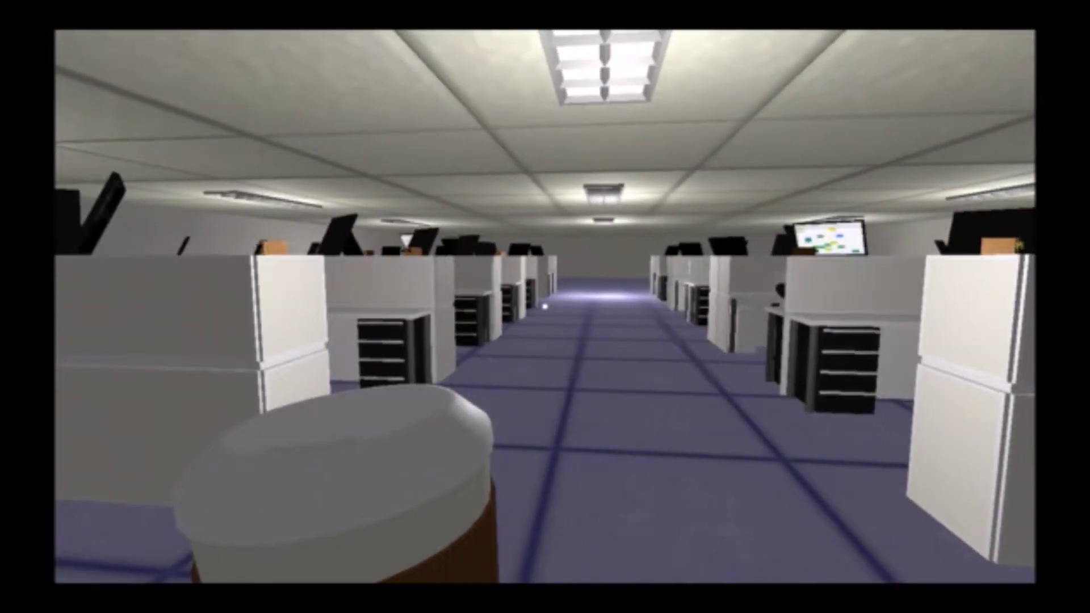
{"action": "left_click_drag", "start_coordinate": [545, 307], "coordinate": [596, 280]}
{"action": "key", "text": "w"}
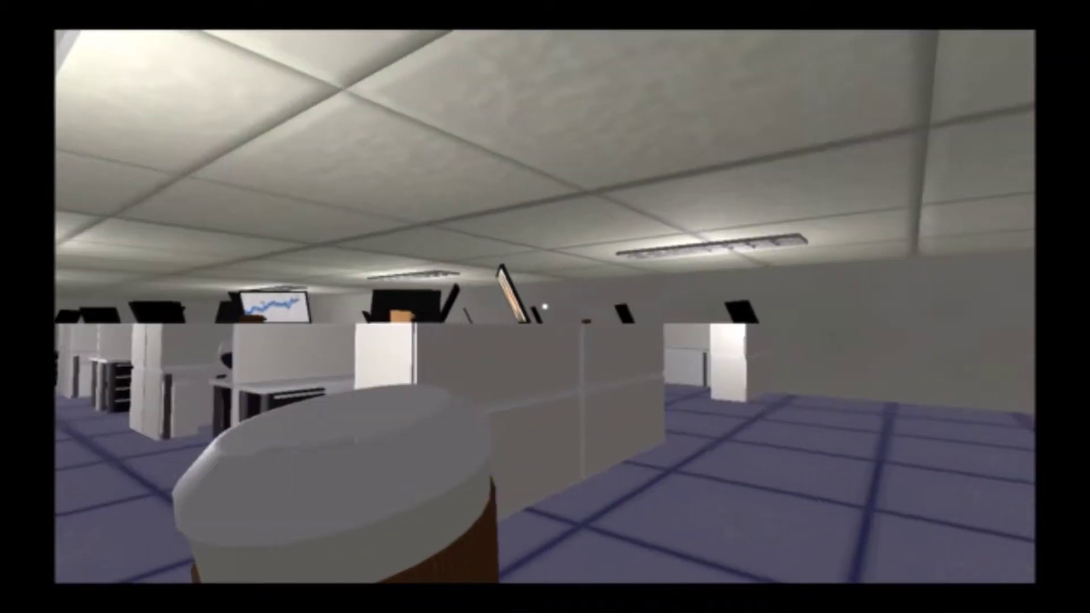
{"action": "key", "text": "w"}
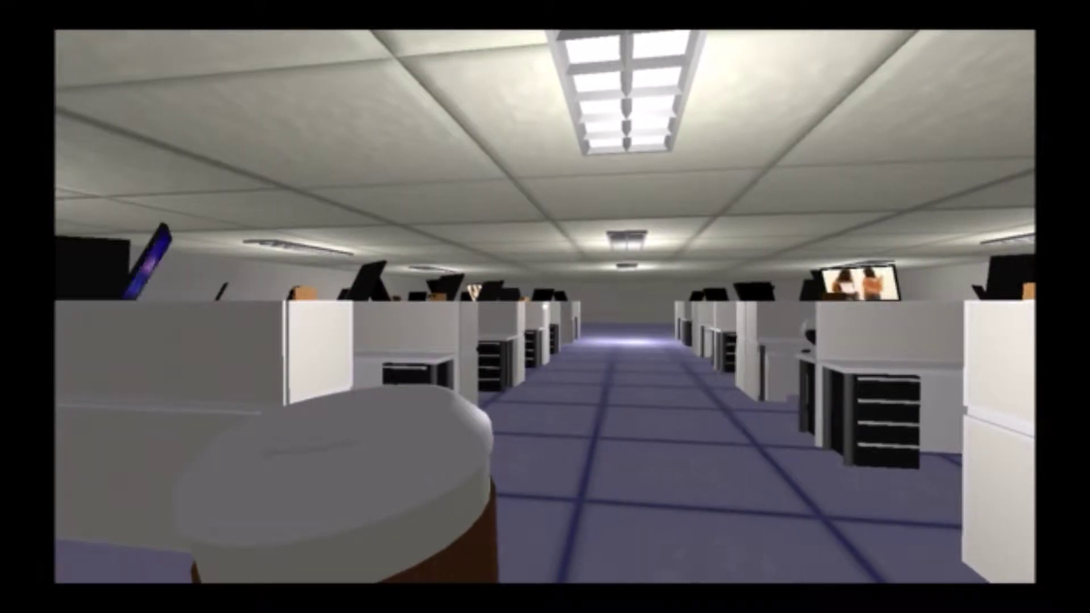
- Look around the cubicles for the coffee's recipient, then head back to the machine
{"action": "mouse_move", "coordinate": [545, 307]}
{"action": "left_mouse_down"}
{"action": "mouse_move", "coordinate": [477, 307]}
{"action": "mouse_move", "coordinate": [647, 307]}
{"action": "mouse_move", "coordinate": [443, 307]}
{"action": "mouse_move", "coordinate": [716, 306]}
{"action": "left_mouse_up"}
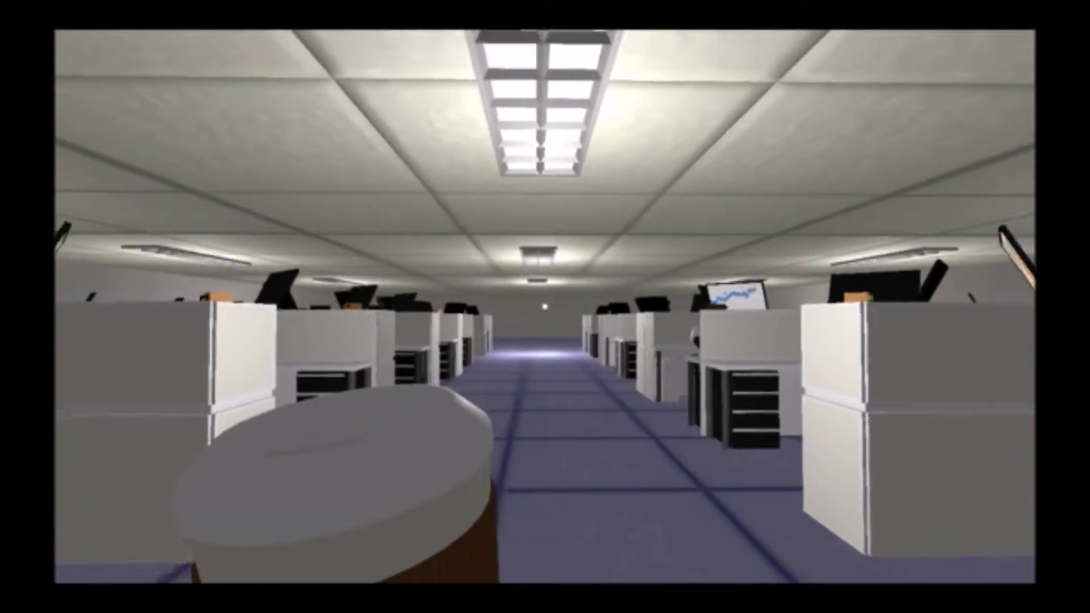
{"action": "key", "text": "w"}
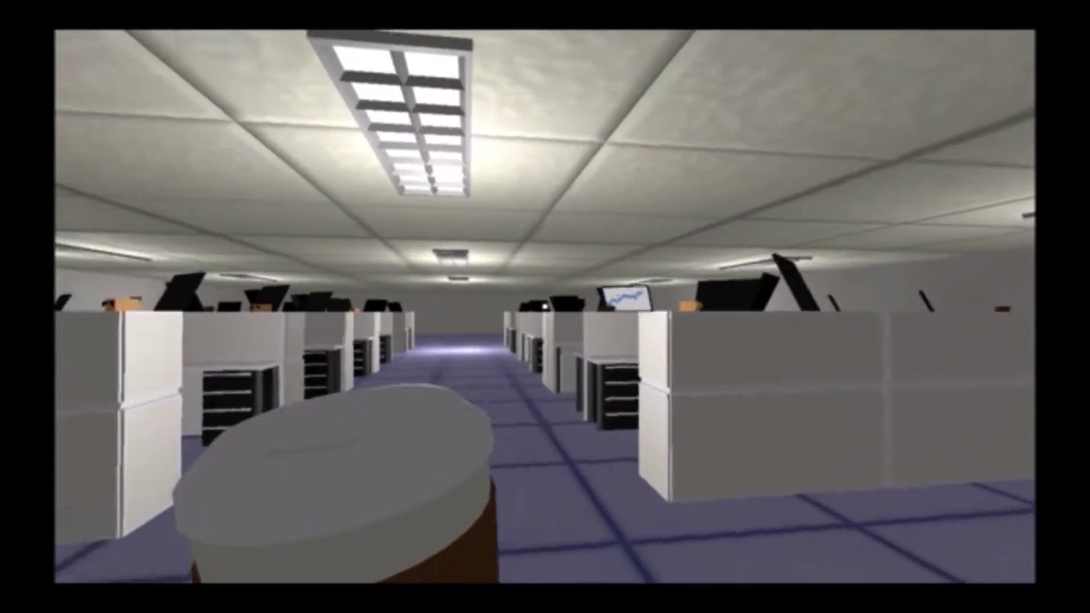
{"action": "mouse_move", "coordinate": [545, 307]}
{"action": "left_mouse_down"}
{"action": "mouse_move", "coordinate": [664, 306]}
{"action": "mouse_move", "coordinate": [427, 306]}
{"action": "mouse_move", "coordinate": [715, 307]}
{"action": "left_mouse_up"}
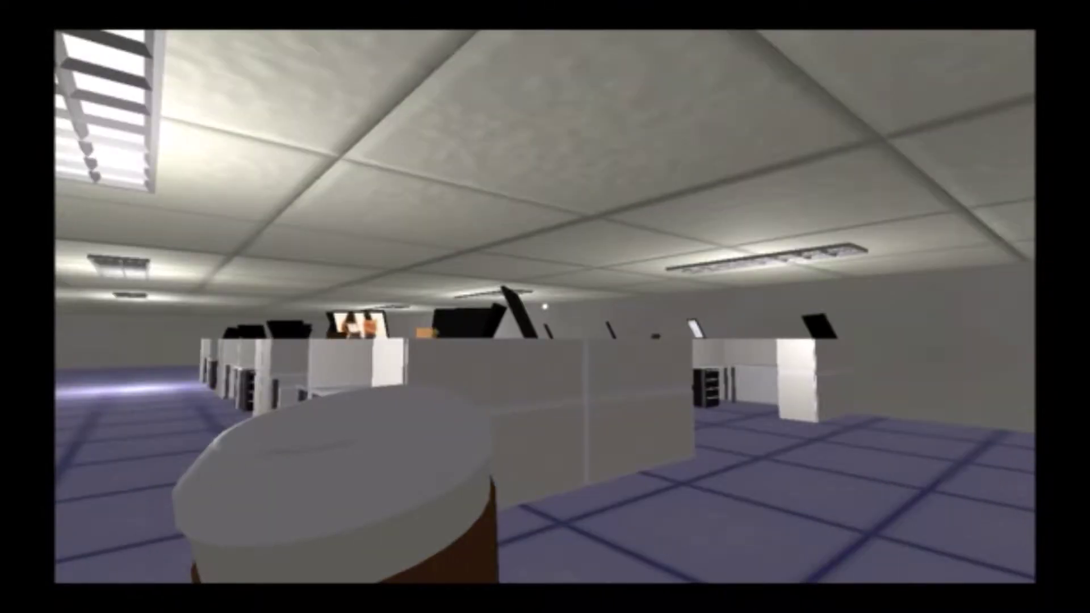
{"action": "left_click_drag", "start_coordinate": [545, 307], "coordinate": [409, 306]}
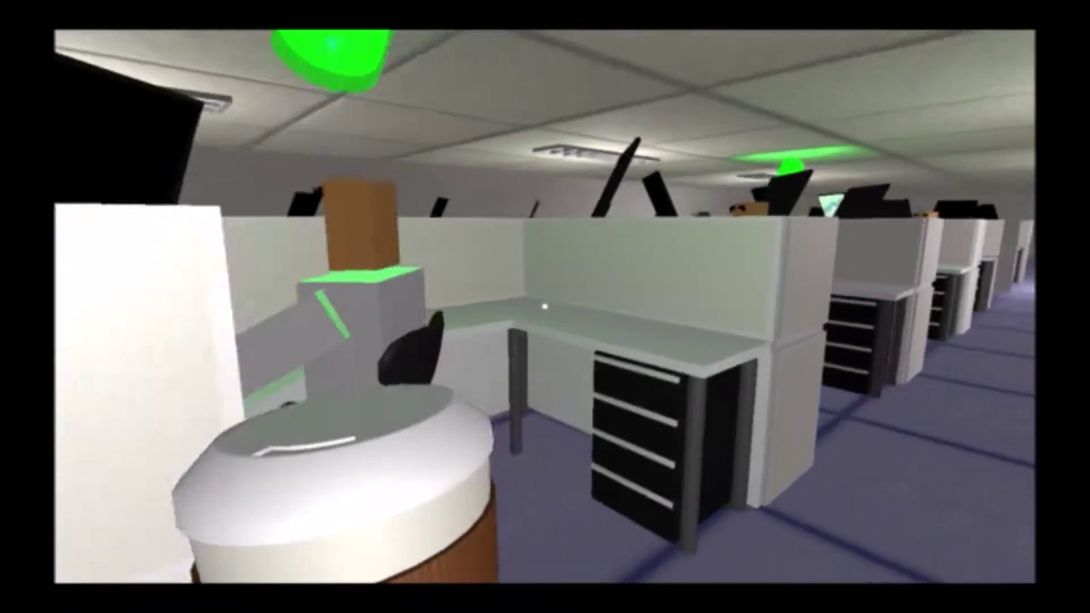
{"action": "left_click_drag", "start_coordinate": [545, 306], "coordinate": [767, 307]}
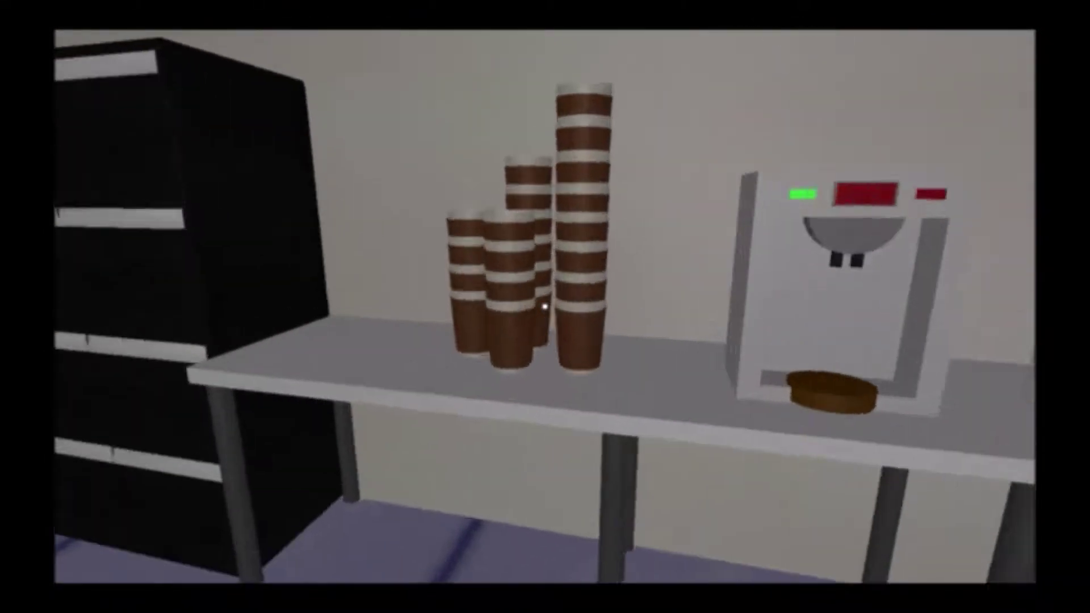
- Fill a cup, pick up the lidded coffee, and walk toward the green-marked worker
{"action": "left_click", "coordinate": [543, 307]}
{"action": "key", "text": "w"}
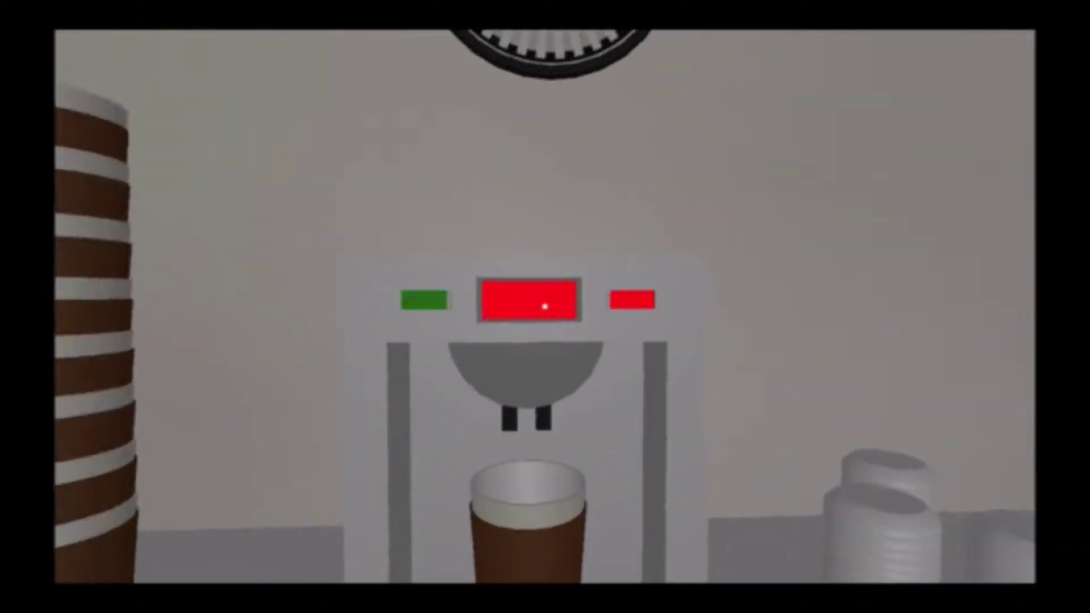
{"action": "left_click_drag", "start_coordinate": [545, 306], "coordinate": [255, 307]}
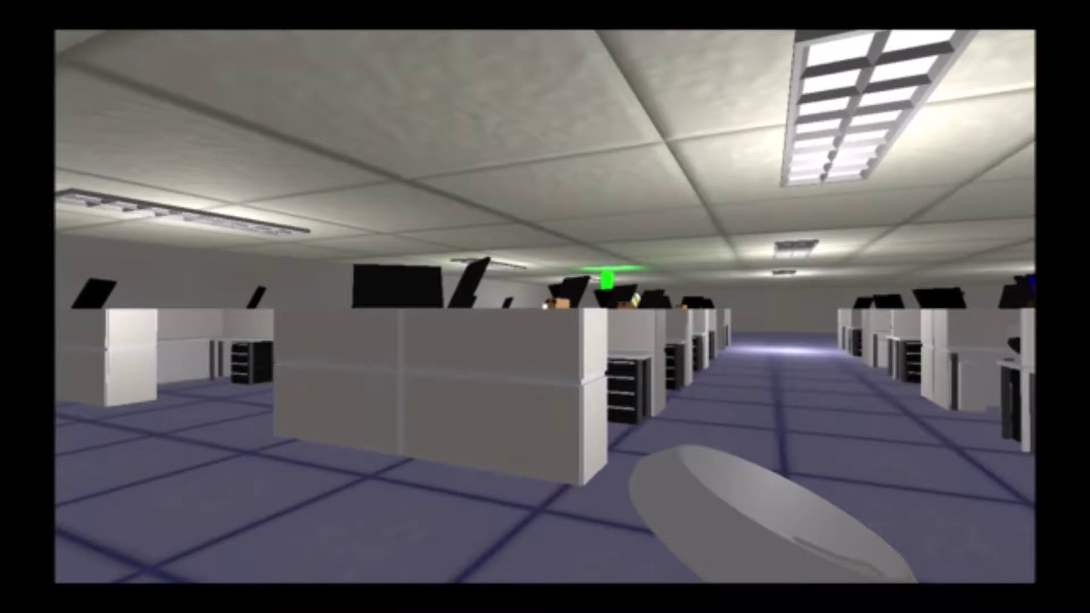
{"action": "left_click_drag", "start_coordinate": [545, 307], "coordinate": [341, 307]}
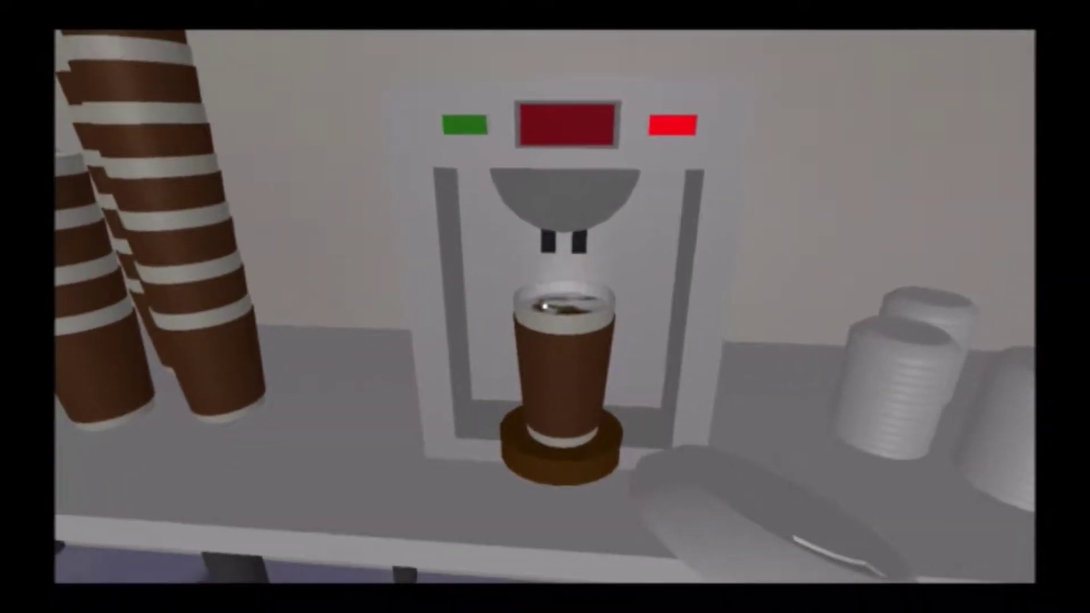
{"action": "left_click", "coordinate": [560, 358]}
{"action": "left_click_drag", "start_coordinate": [544, 307], "coordinate": [256, 306]}
{"action": "key", "text": "w"}
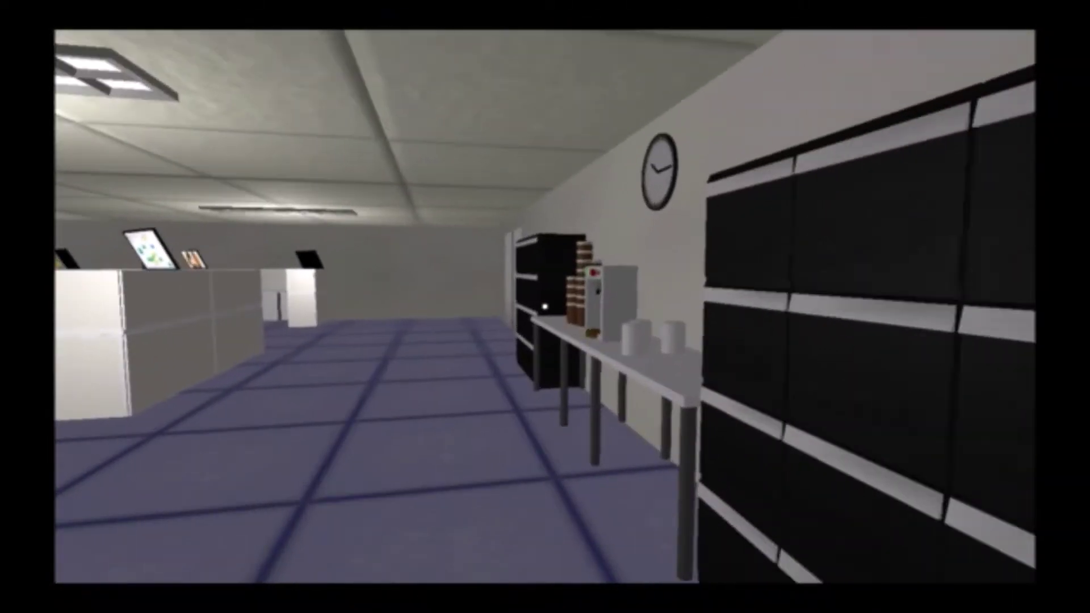
{"action": "key", "text": "w"}
- Walk back to the coffee table and start filling another cup
{"action": "left_click_drag", "start_coordinate": [544, 307], "coordinate": [341, 307]}
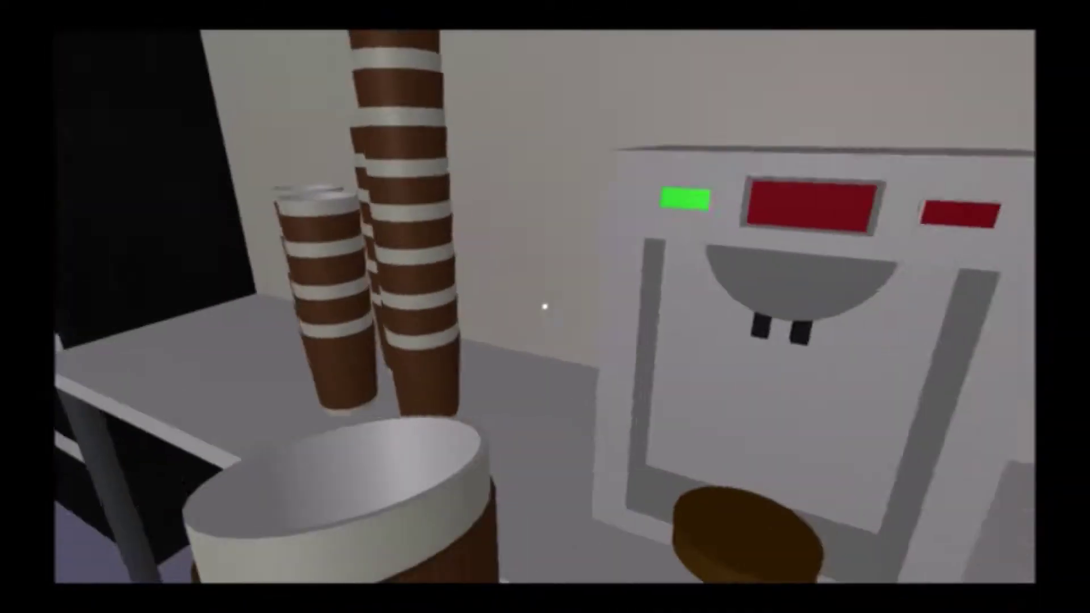
{"action": "left_click", "coordinate": [545, 305]}
{"action": "left_click_drag", "start_coordinate": [545, 307], "coordinate": [255, 306]}
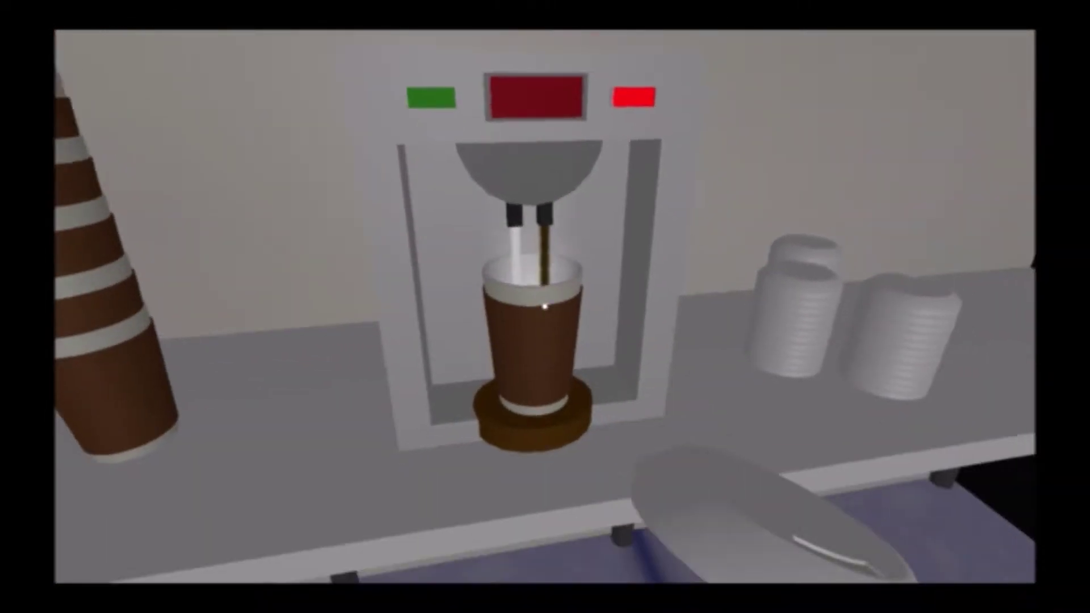
- Carry the filled coffee to the green-marked worker's desk and hand it over
{"action": "left_click", "coordinate": [546, 307]}
{"action": "mouse_move", "coordinate": [544, 307]}
{"action": "left_mouse_down"}
{"action": "mouse_move", "coordinate": [256, 307]}
{"action": "mouse_move", "coordinate": [341, 306]}
{"action": "left_mouse_up"}
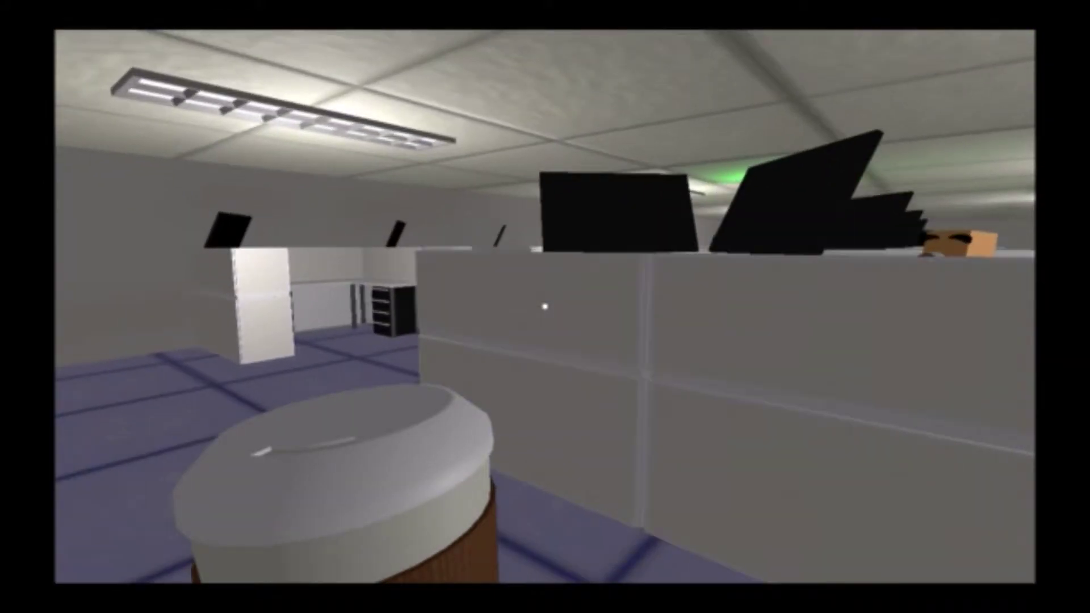
{"action": "key", "text": "w"}
{"action": "left_click_drag", "start_coordinate": [545, 307], "coordinate": [340, 256]}
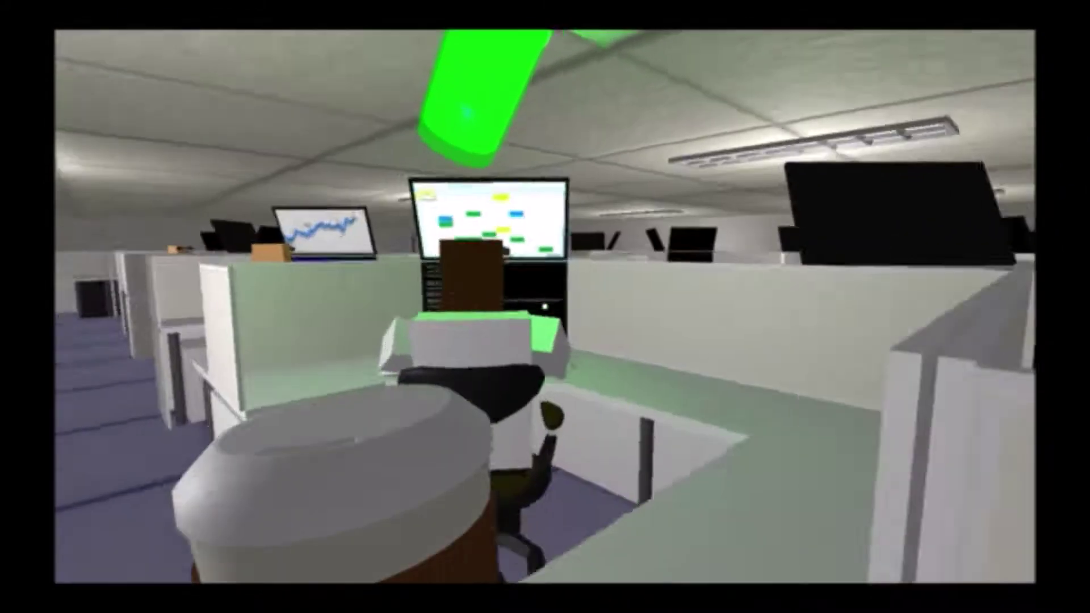
{"action": "left_click", "coordinate": [545, 306]}
- Return to the coffee machine, brew a new cup, and pick it up when full
{"action": "key", "text": "w"}
{"action": "left_click_drag", "start_coordinate": [544, 307], "coordinate": [340, 307]}
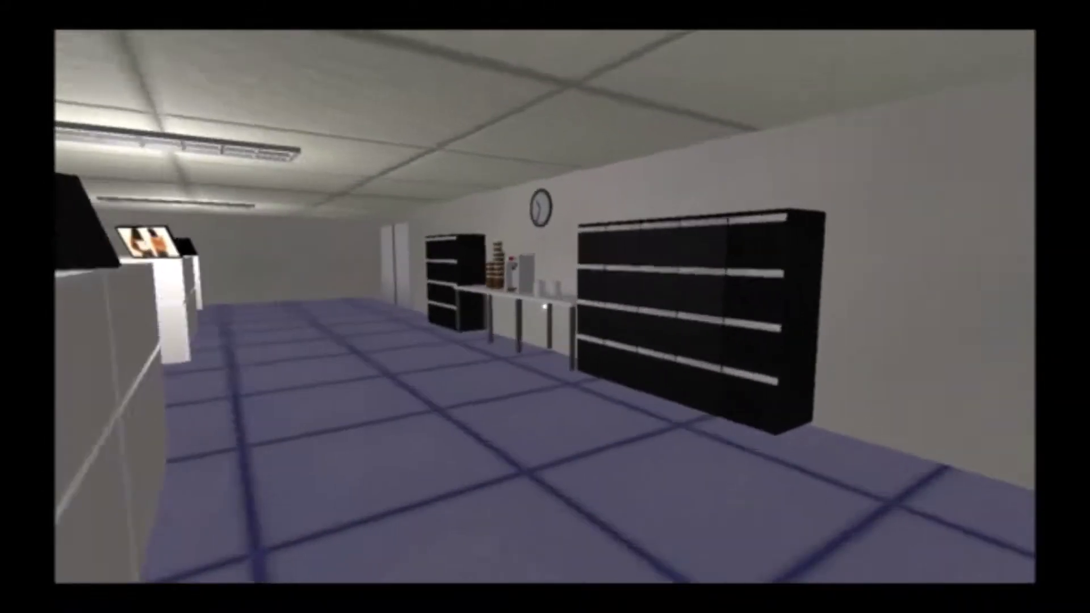
{"action": "key", "text": "w"}
{"action": "left_click", "coordinate": [546, 307]}
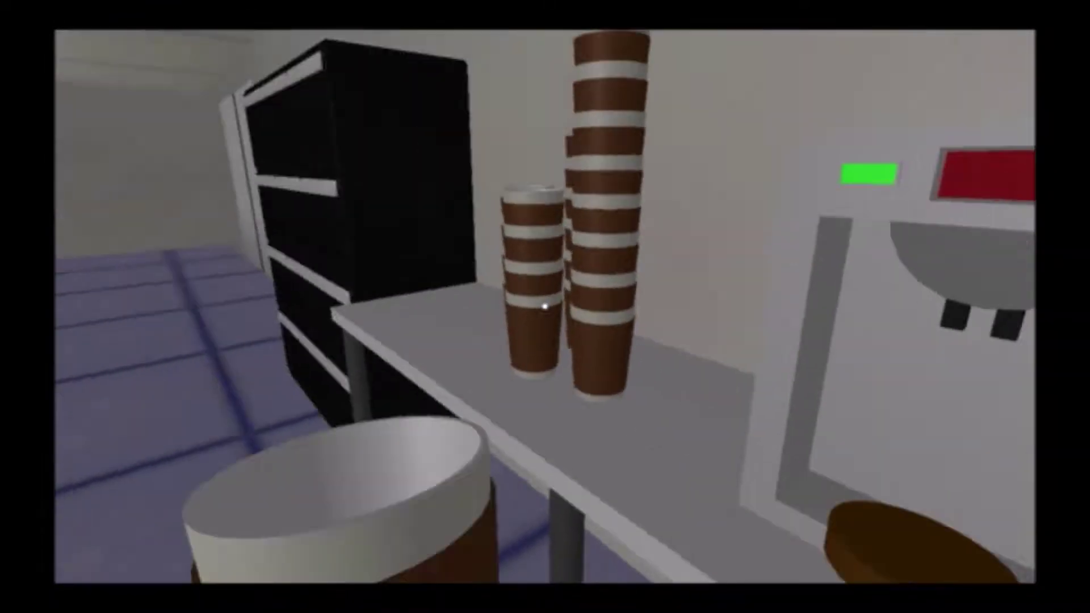
{"action": "key", "text": "w"}
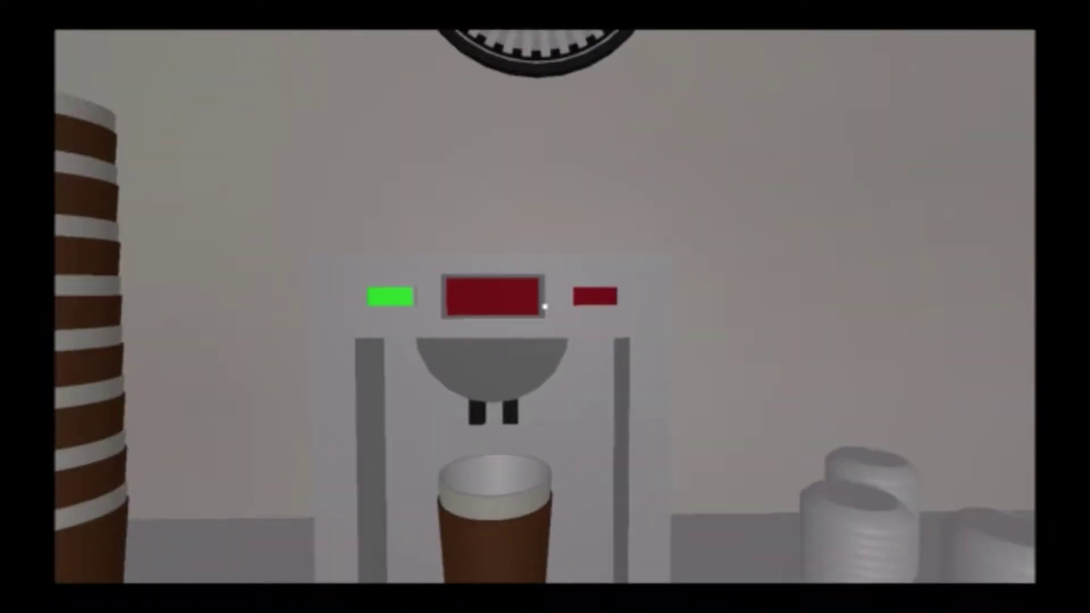
{"action": "left_click_drag", "start_coordinate": [546, 307], "coordinate": [256, 307]}
{"action": "left_click_drag", "start_coordinate": [545, 307], "coordinate": [766, 307]}
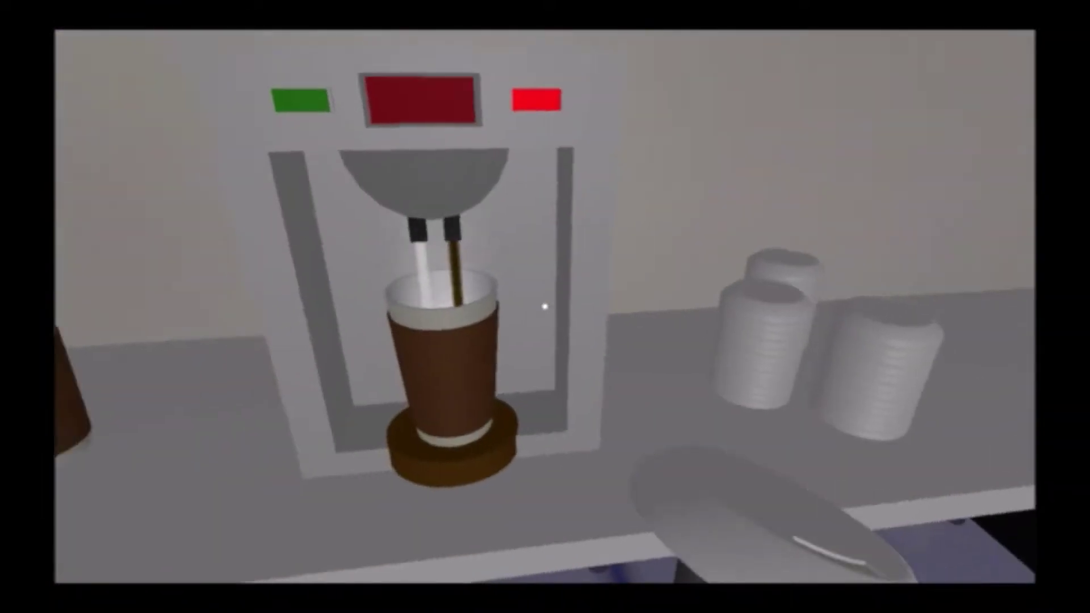
{"action": "left_click", "coordinate": [545, 306]}
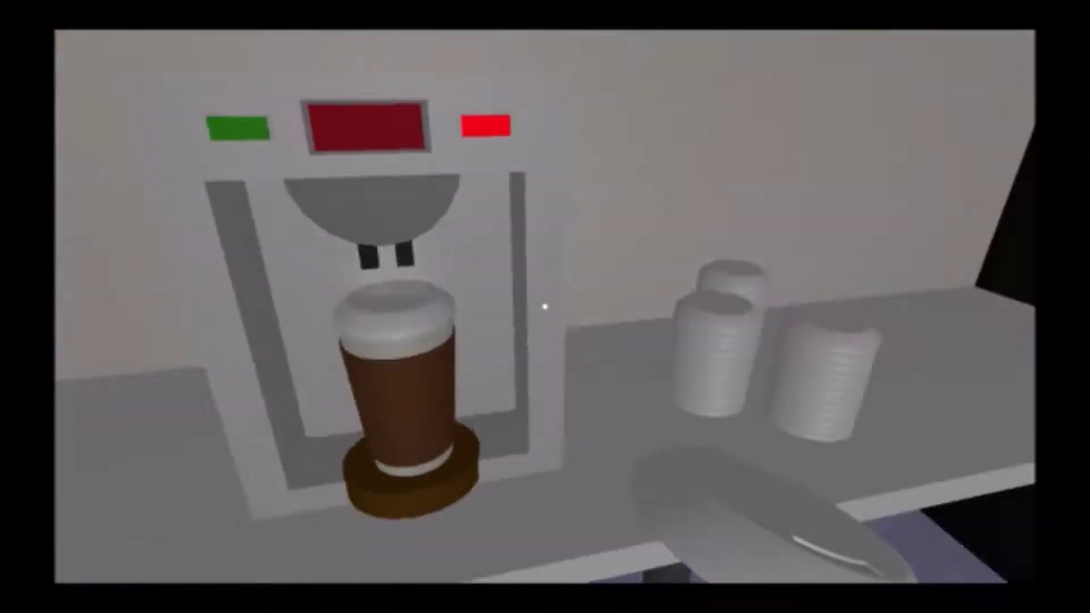
- Deliver that coffee at the marked cubicle and walk back toward the coffee station
{"action": "left_click_drag", "start_coordinate": [545, 307], "coordinate": [255, 307]}
{"action": "key", "text": "w"}
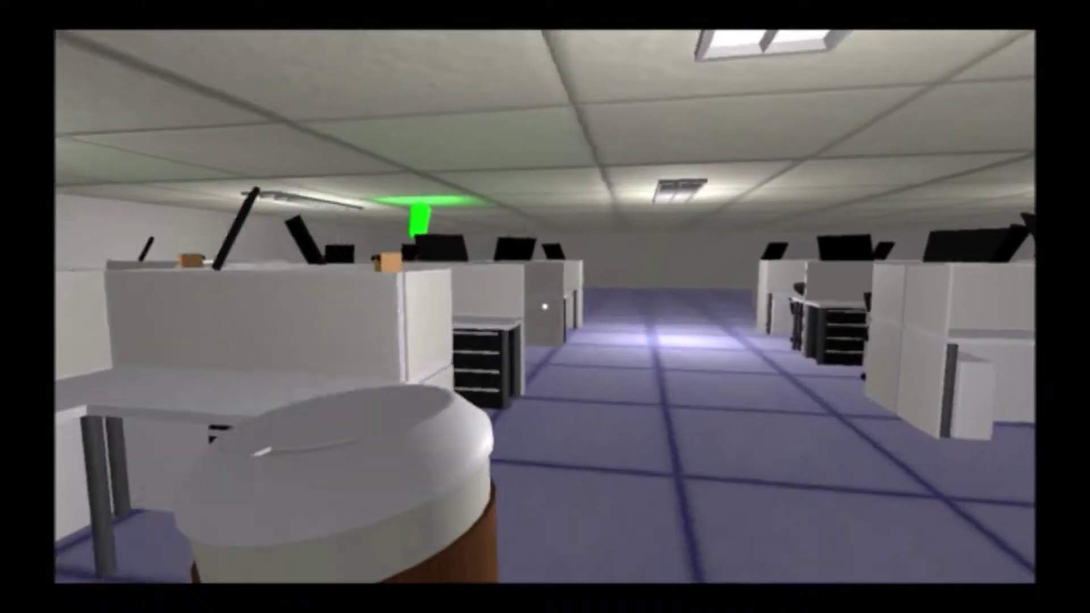
{"action": "key", "text": "w"}
{"action": "left_click_drag", "start_coordinate": [544, 306], "coordinate": [383, 307]}
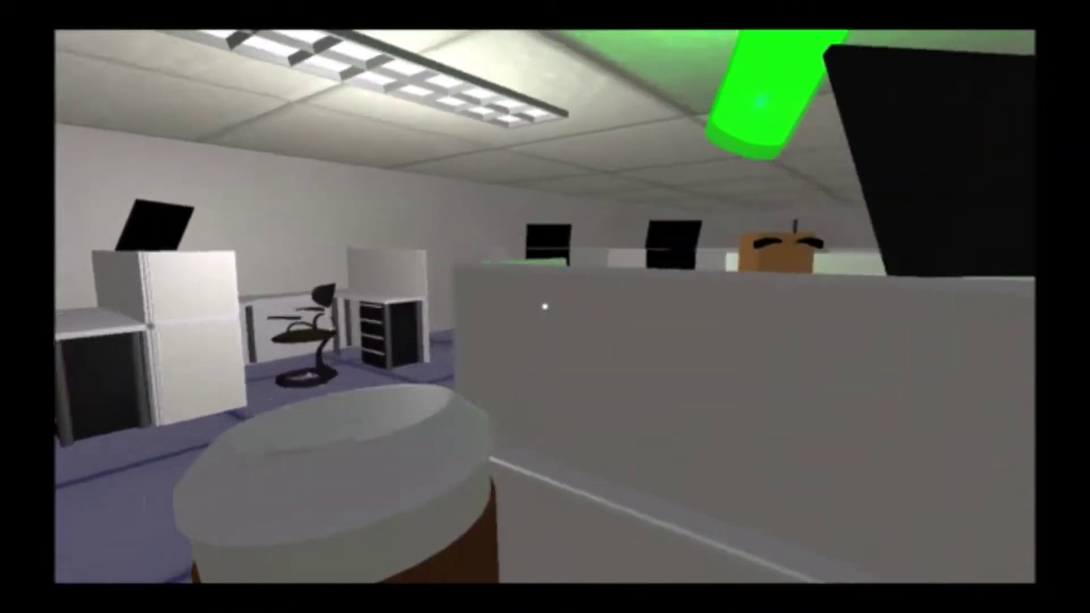
{"action": "left_click_drag", "start_coordinate": [545, 307], "coordinate": [766, 307]}
{"action": "key", "text": "w"}
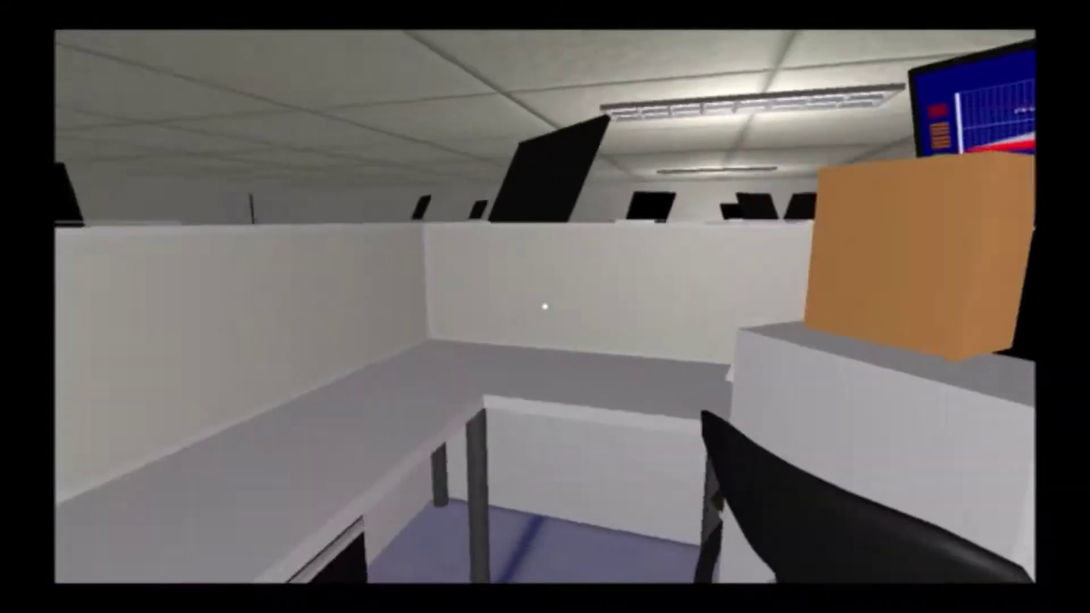
{"action": "left_click", "coordinate": [545, 307]}
{"action": "left_click_drag", "start_coordinate": [545, 306], "coordinate": [383, 307]}
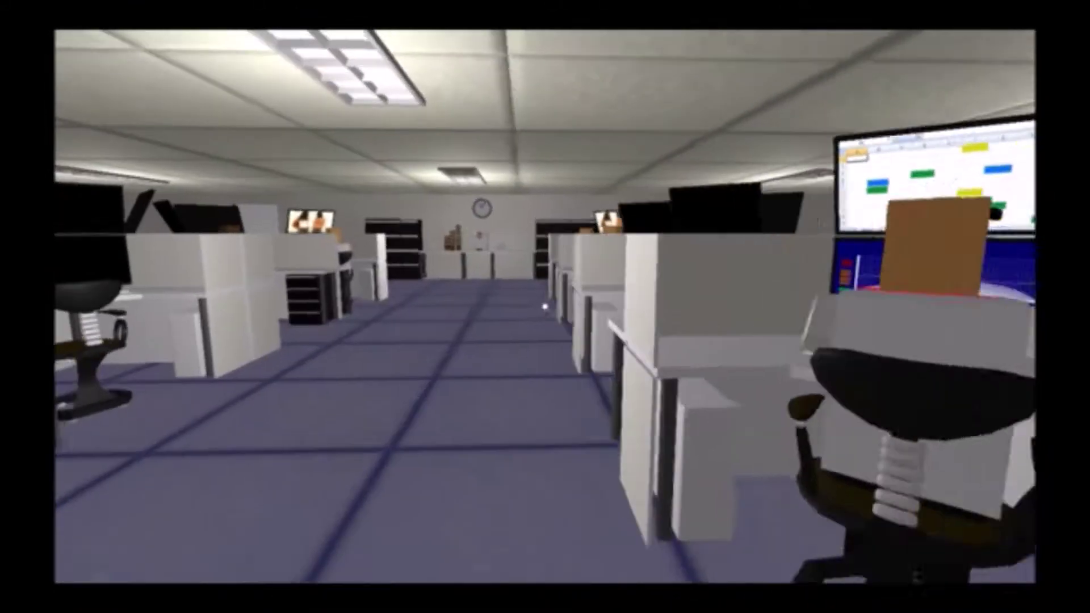
{"action": "key", "text": "w"}
{"action": "key", "text": "w"}
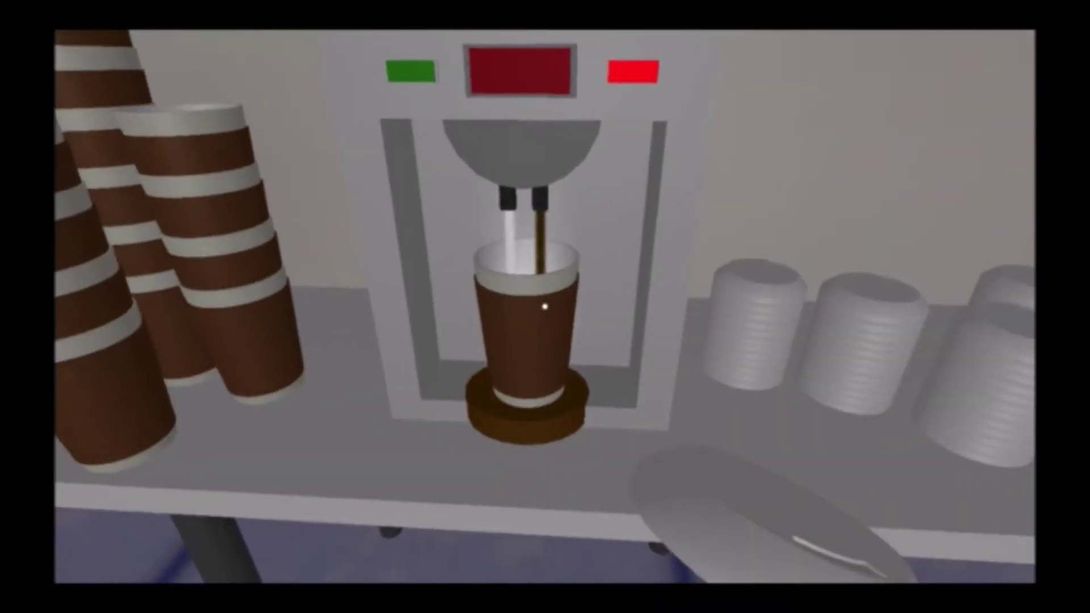
- Collect filled cups and refill the dispenser, ending with fresh coffee in hand
{"action": "left_click", "coordinate": [543, 305]}
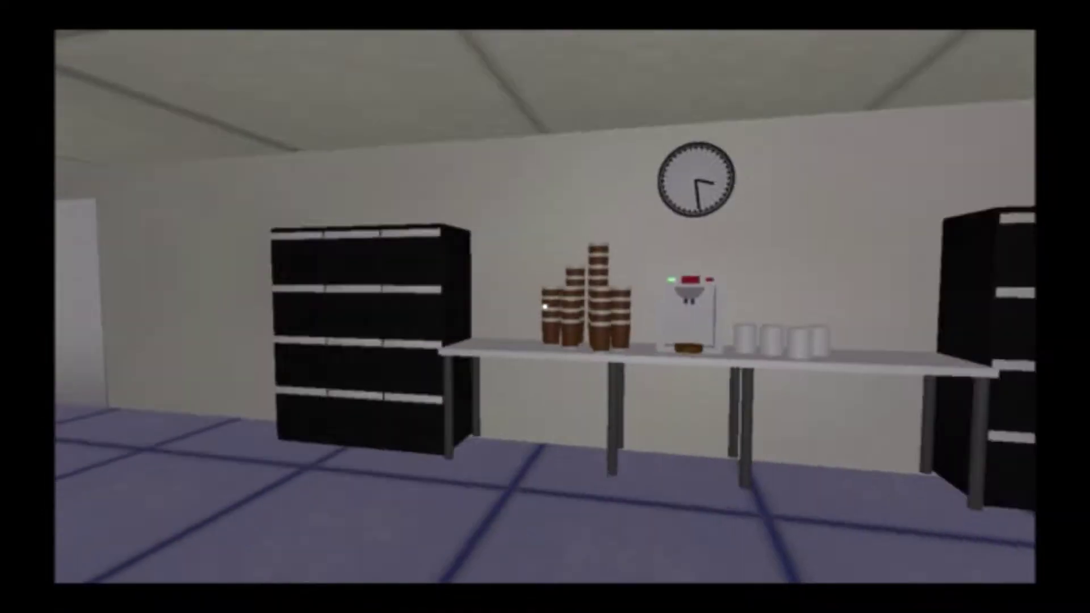
{"action": "left_click", "coordinate": [543, 306]}
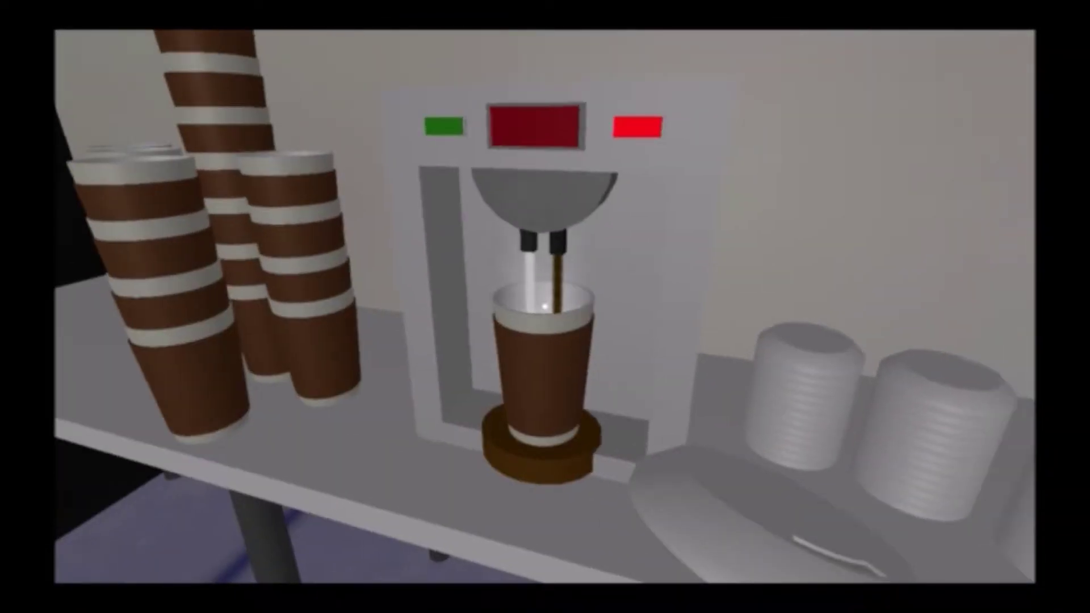
{"action": "left_click", "coordinate": [543, 305]}
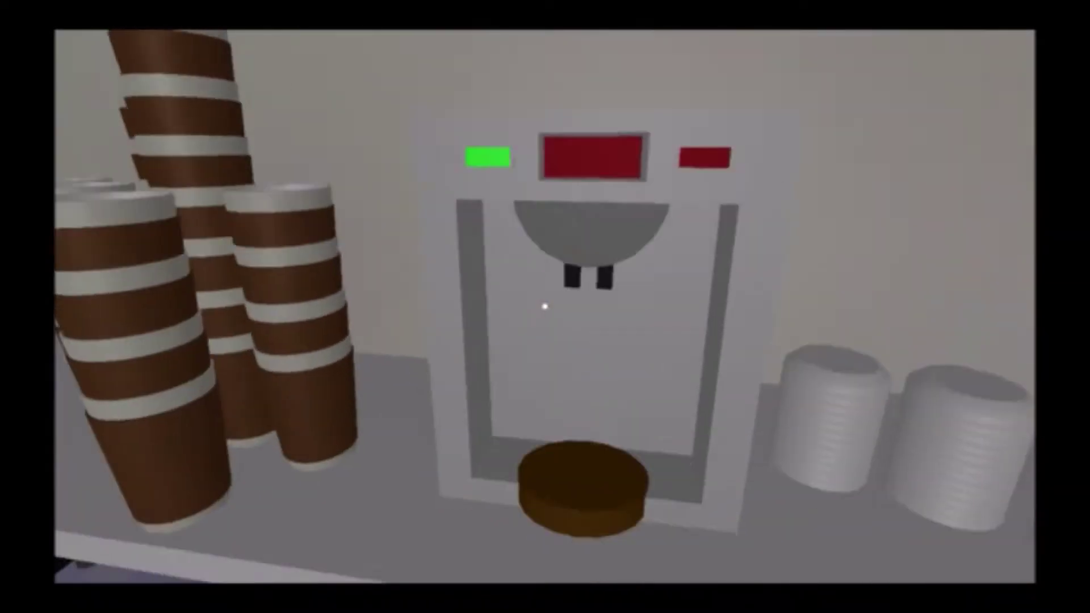
{"action": "left_click", "coordinate": [543, 305]}
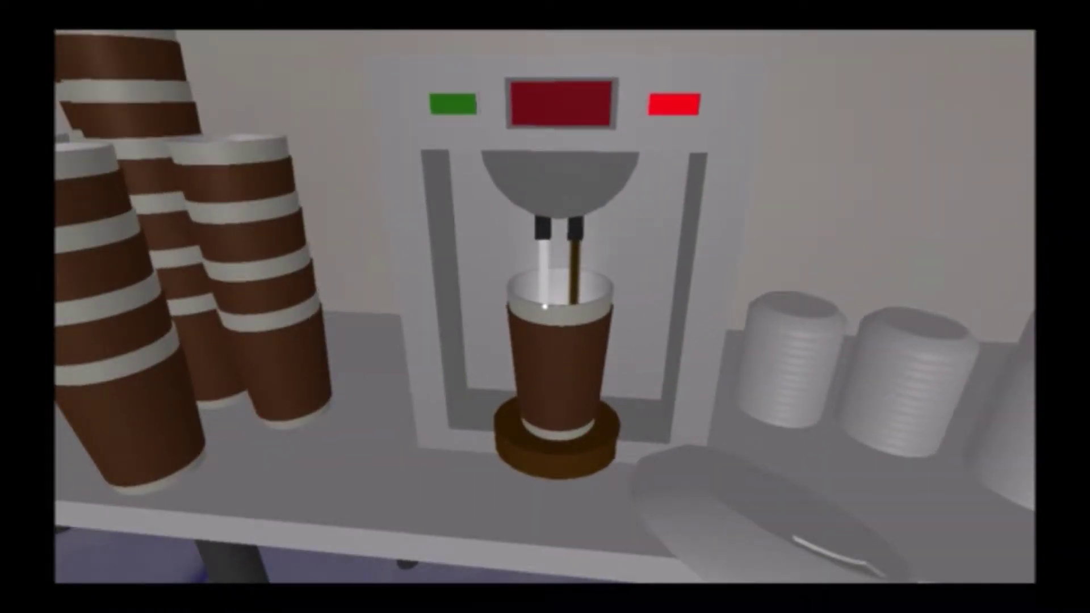
{"action": "left_click", "coordinate": [543, 305]}
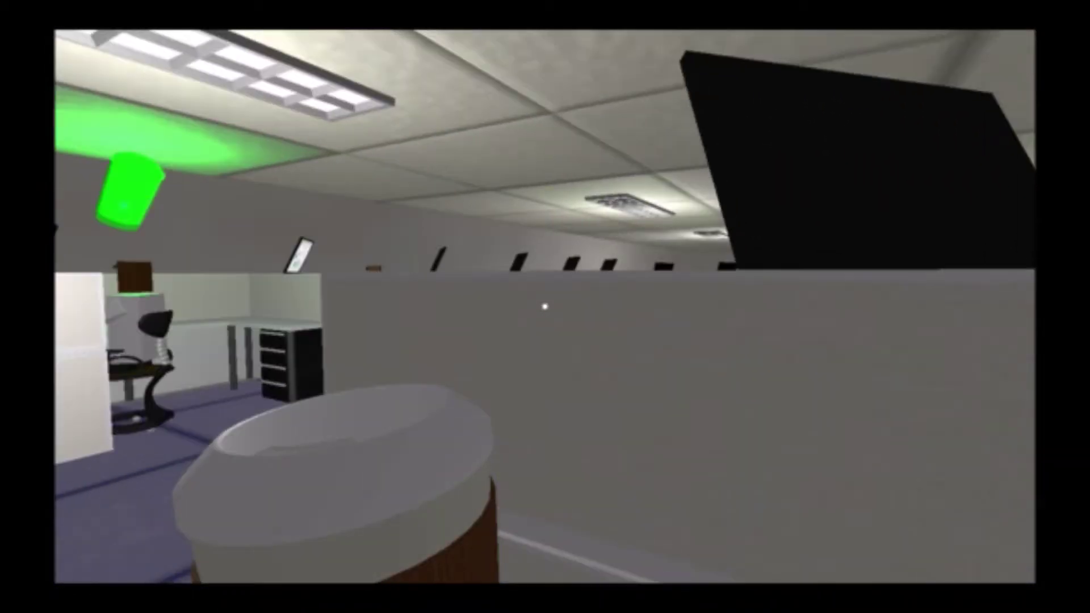
- Deliver the coffee to the marked employee, then return and brew another cup
{"action": "key", "text": "w"}
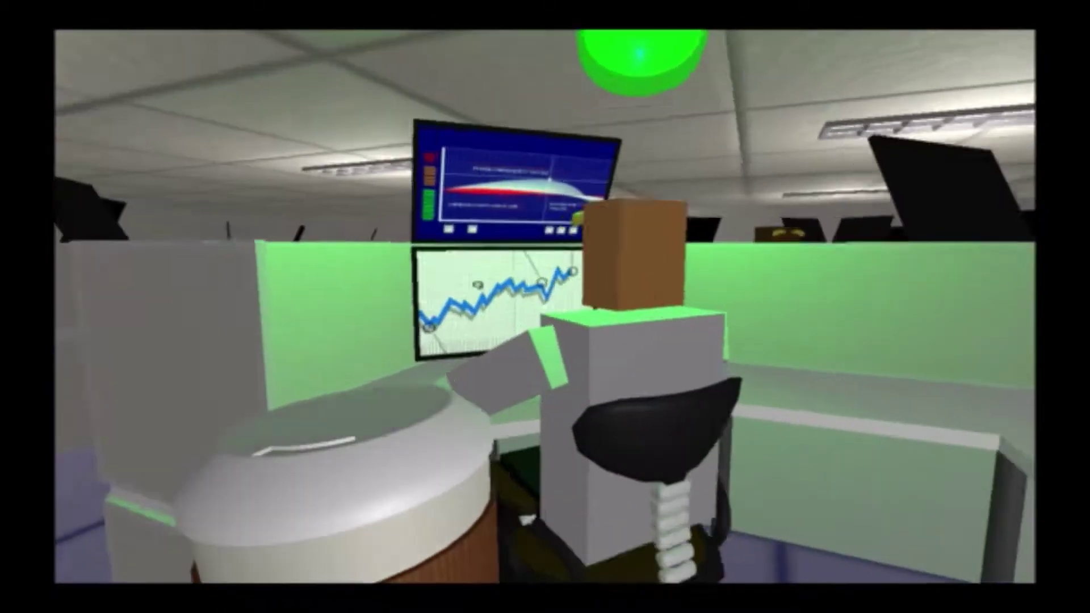
{"action": "left_click", "coordinate": [543, 305]}
{"action": "key", "text": "w"}
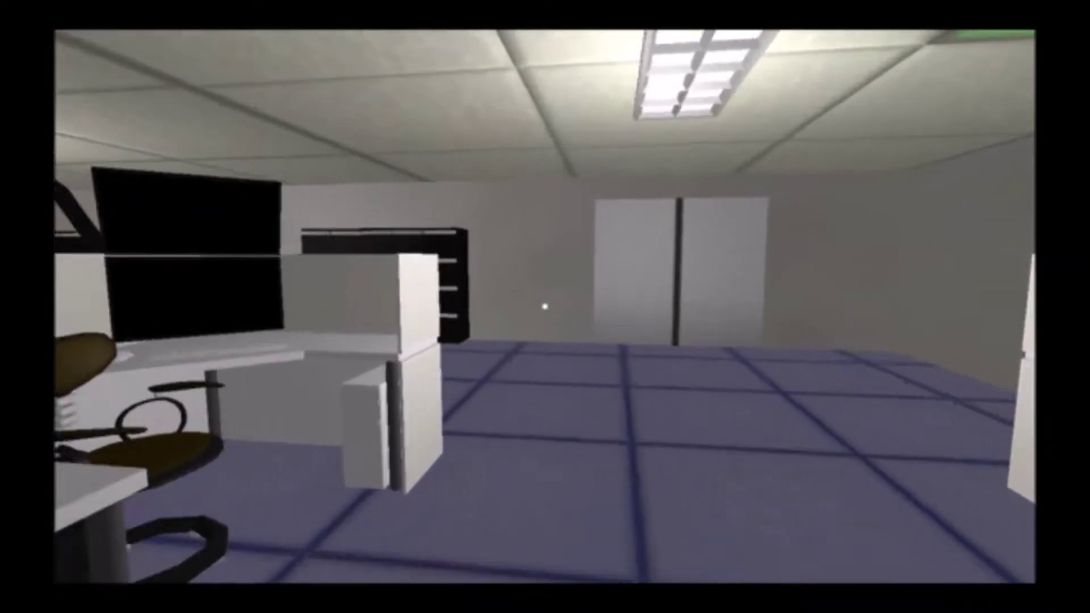
{"action": "key", "text": "w"}
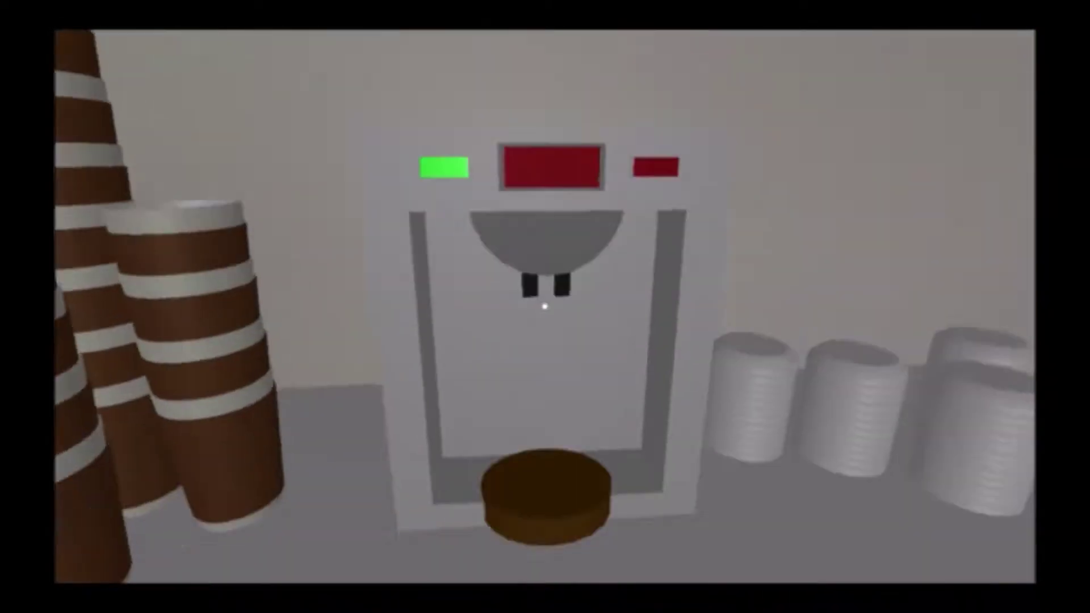
{"action": "left_click", "coordinate": [543, 305]}
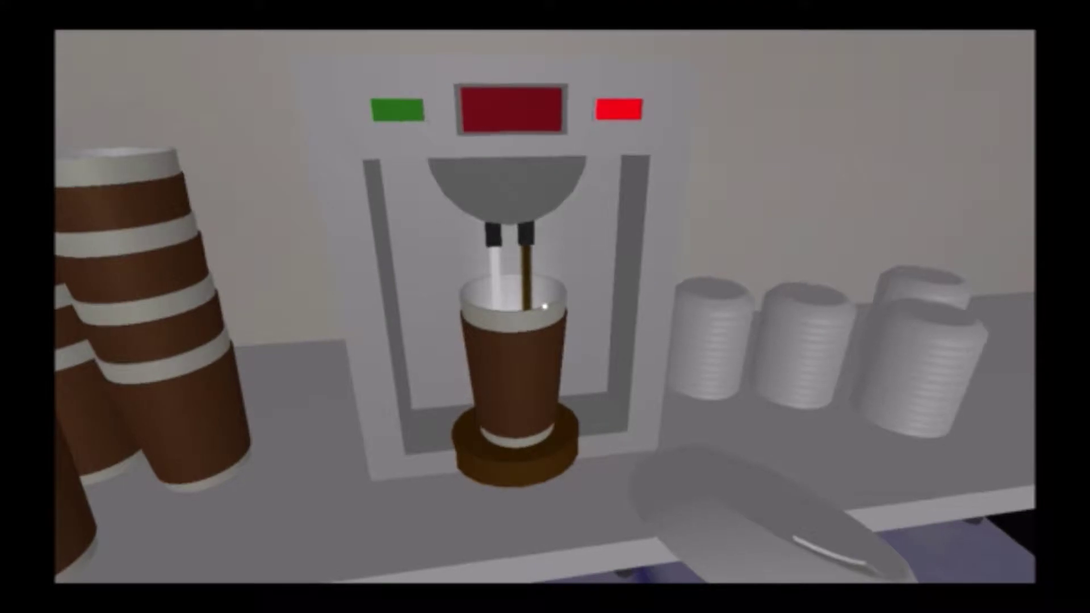
{"action": "left_click", "coordinate": [543, 305]}
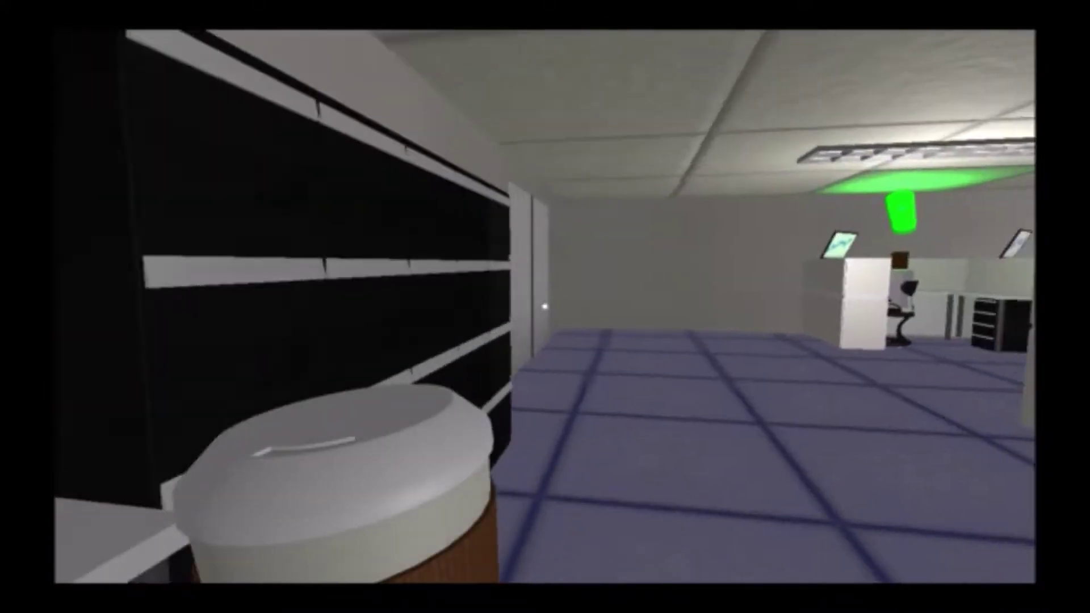
- Head toward the waiting coworker, then brew and pick up two more cups
{"action": "key", "text": "w"}
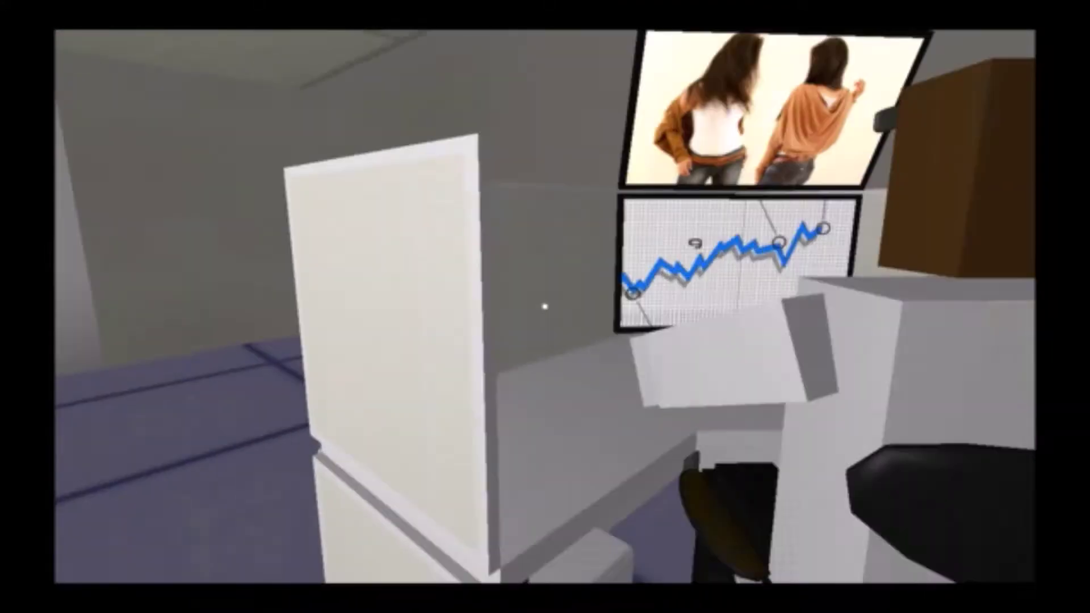
{"action": "key", "text": "w"}
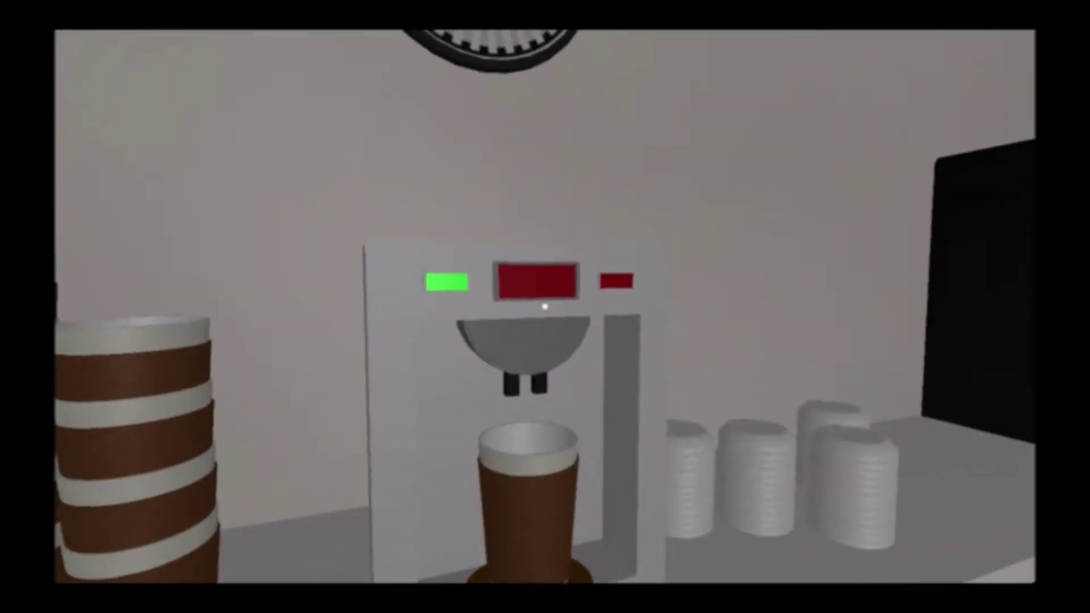
{"action": "left_click", "coordinate": [543, 305]}
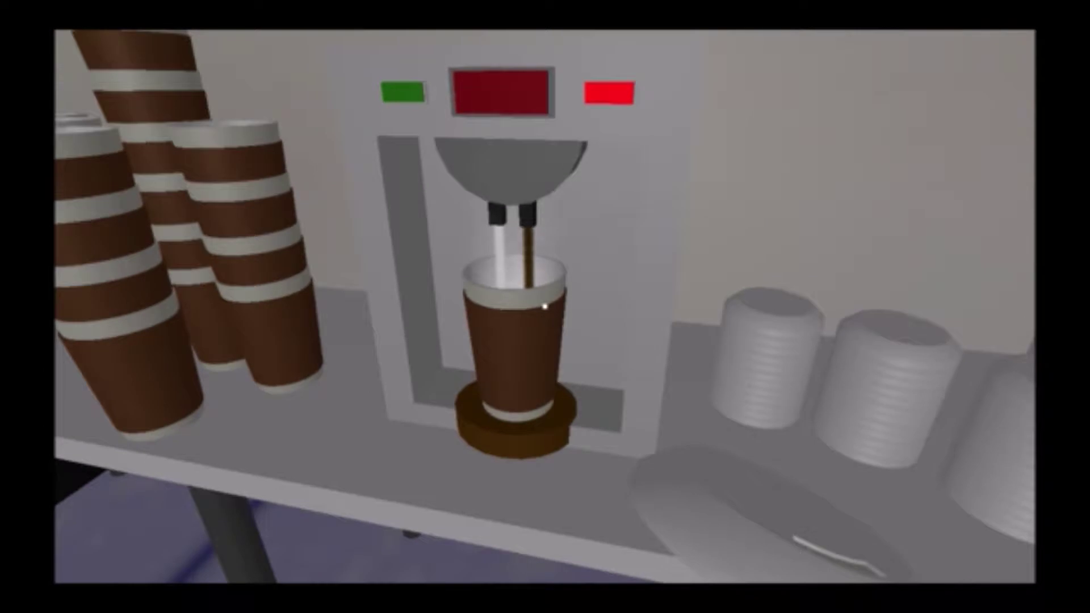
{"action": "left_click", "coordinate": [545, 340]}
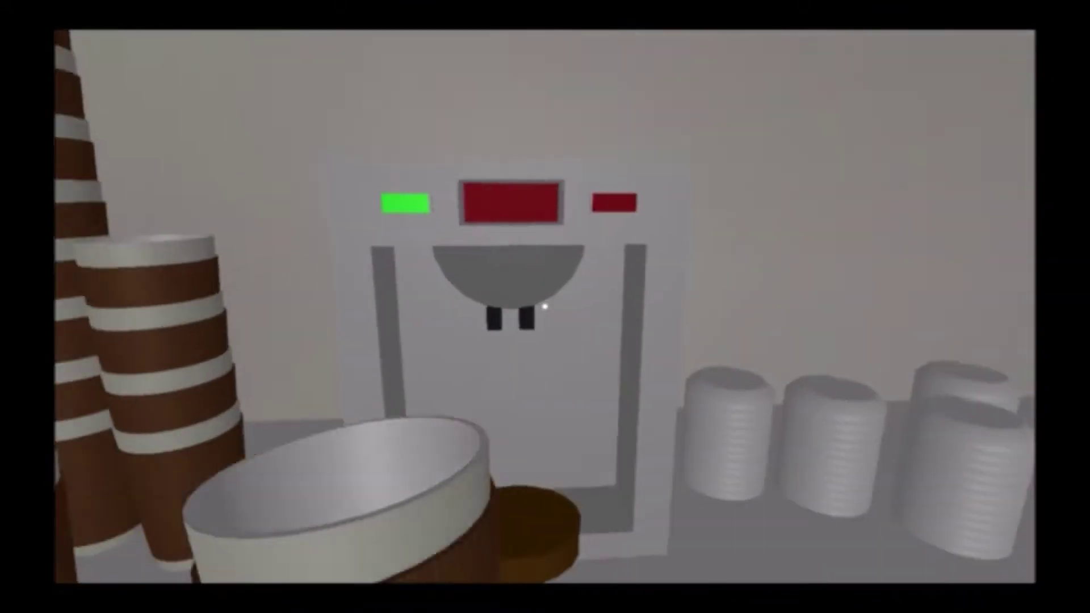
{"action": "left_click", "coordinate": [544, 305]}
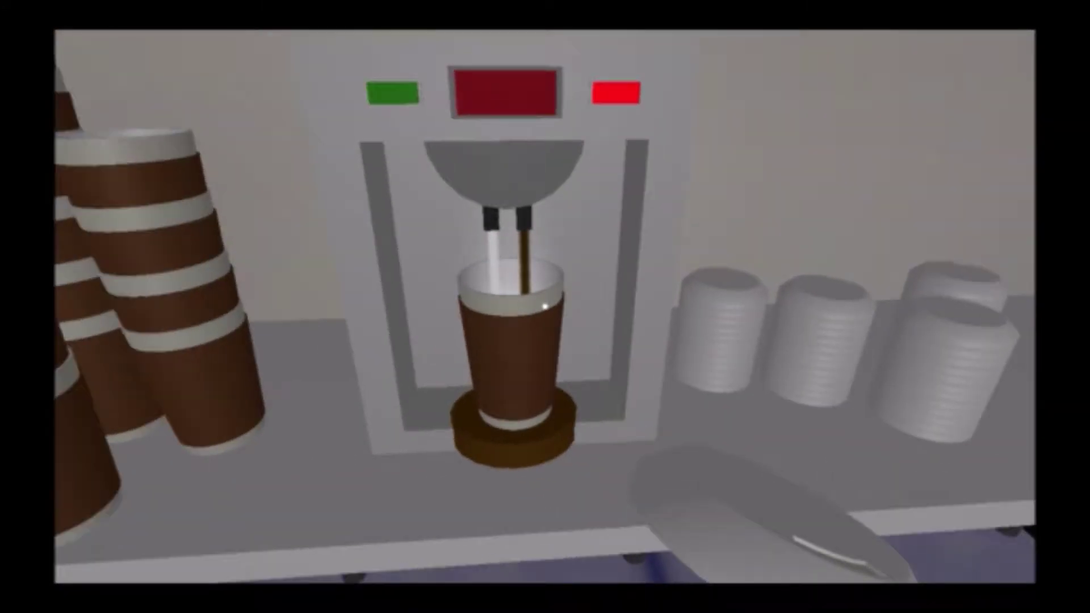
{"action": "left_click", "coordinate": [544, 306]}
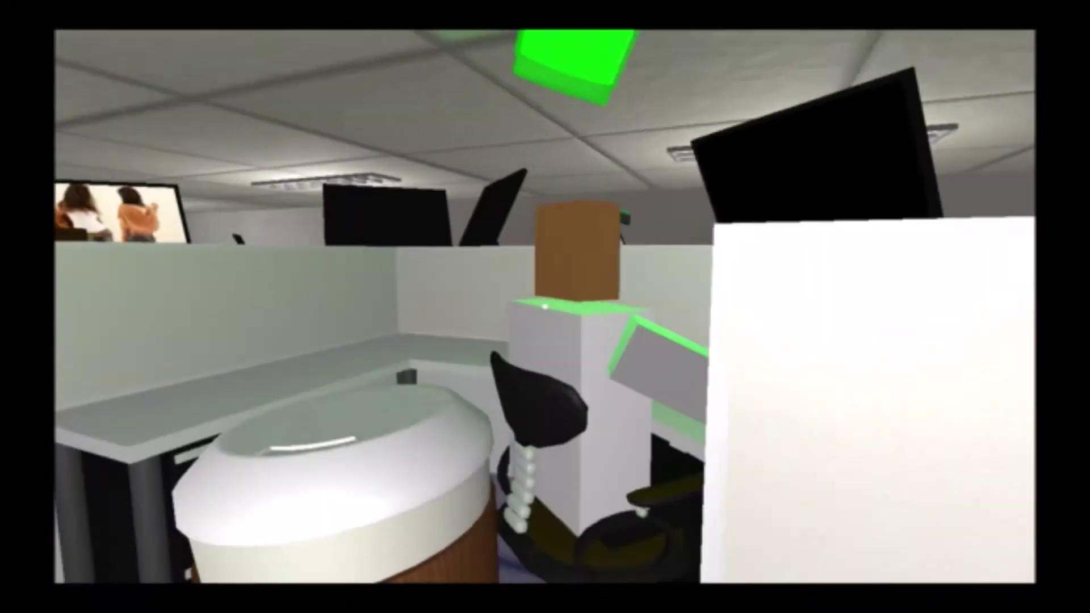
- Deliver the coffee to the marked employee, then fill and pick up a new cup
{"action": "left_click", "coordinate": [544, 305]}
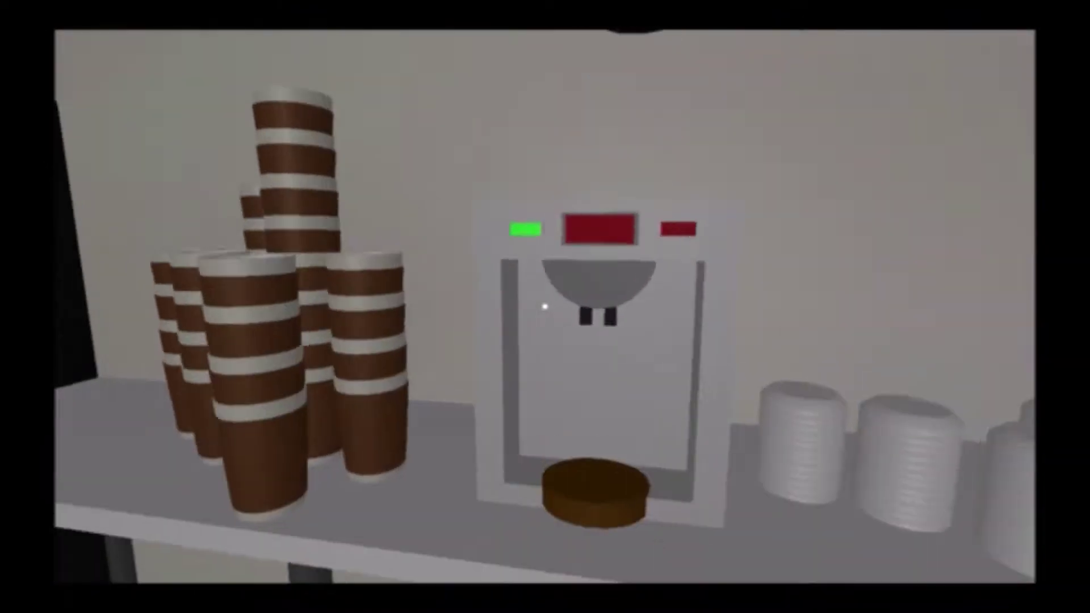
{"action": "left_click", "coordinate": [544, 306]}
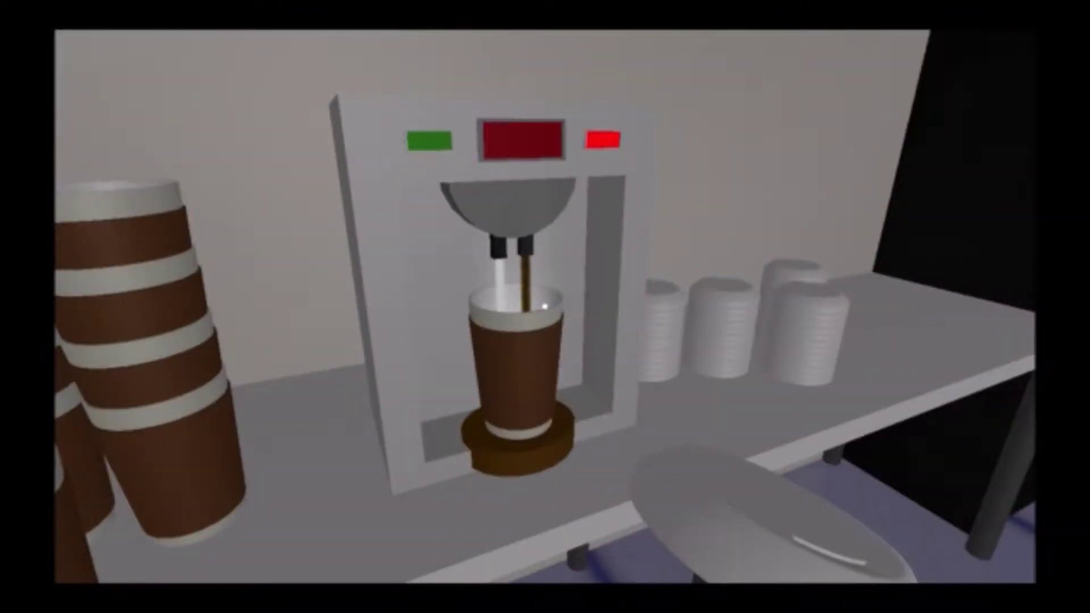
{"action": "left_click", "coordinate": [544, 305]}
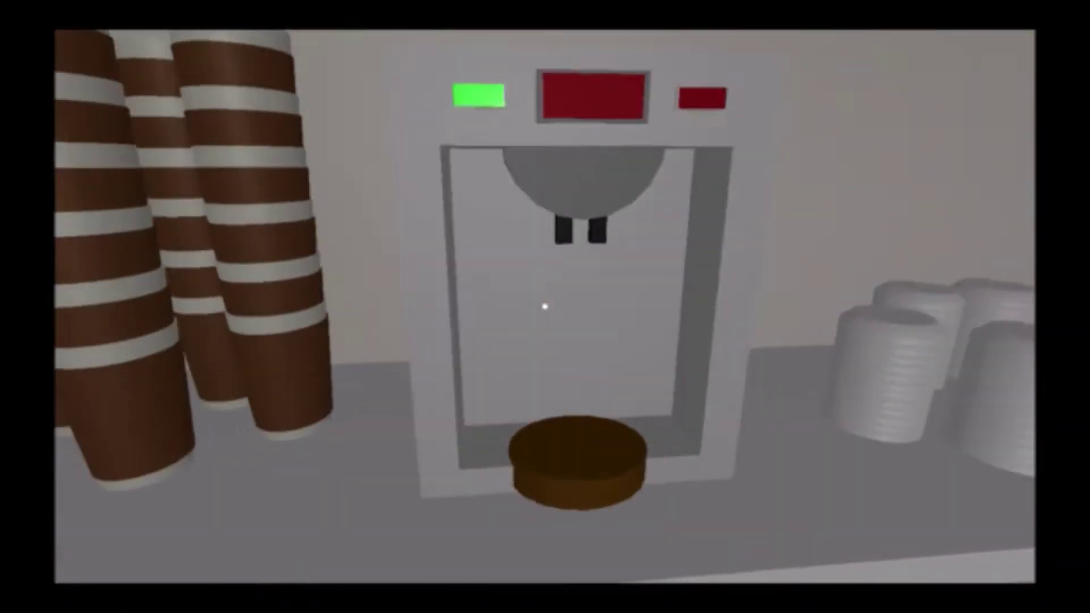
- Set a paper cup under the break-room dispenser beside the lids
{"action": "left_click", "coordinate": [545, 307]}
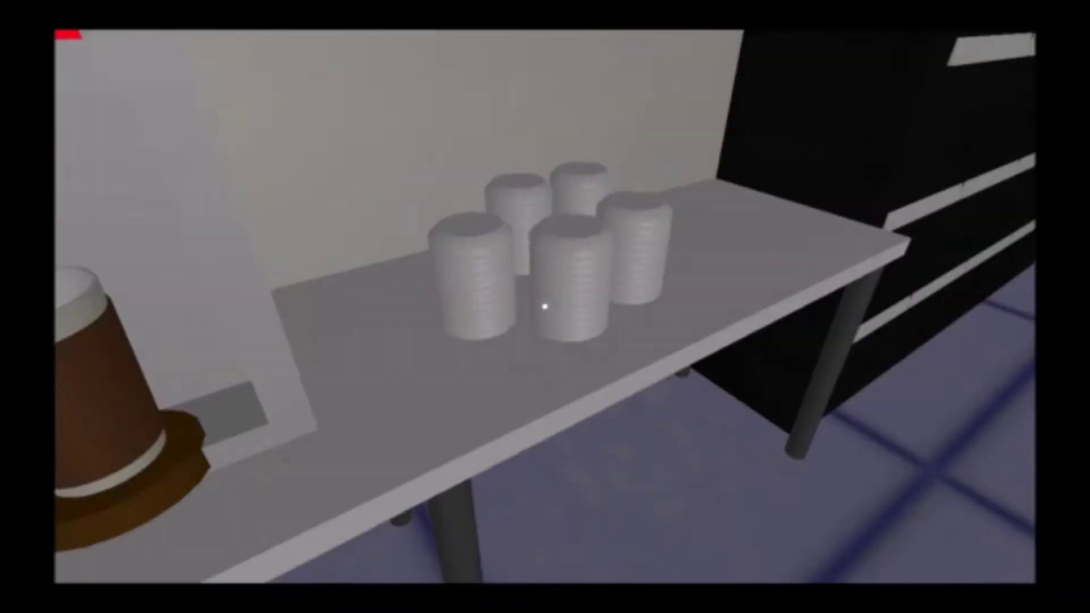